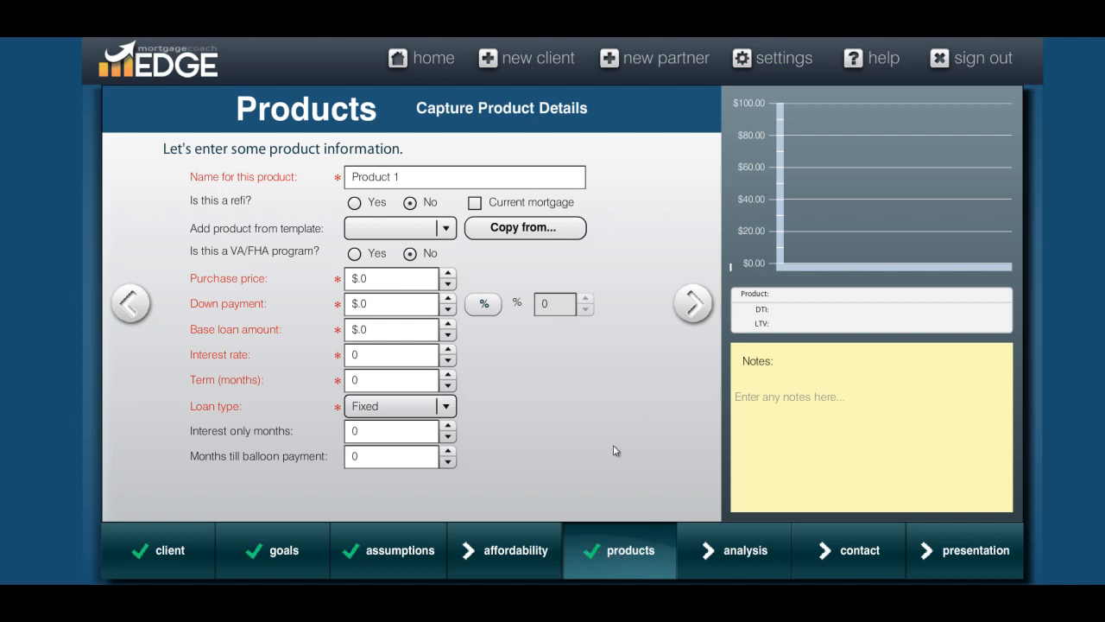
Name the product FHA 30yr and look through the available product templates without applying one.
key(Tab)
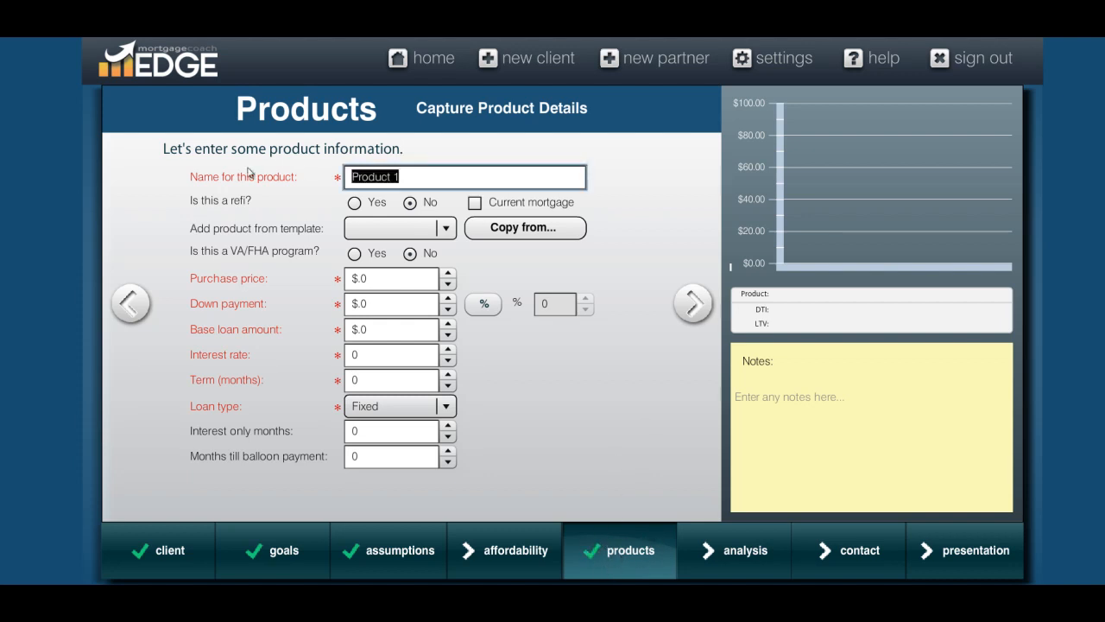
text(FHA 30yr)
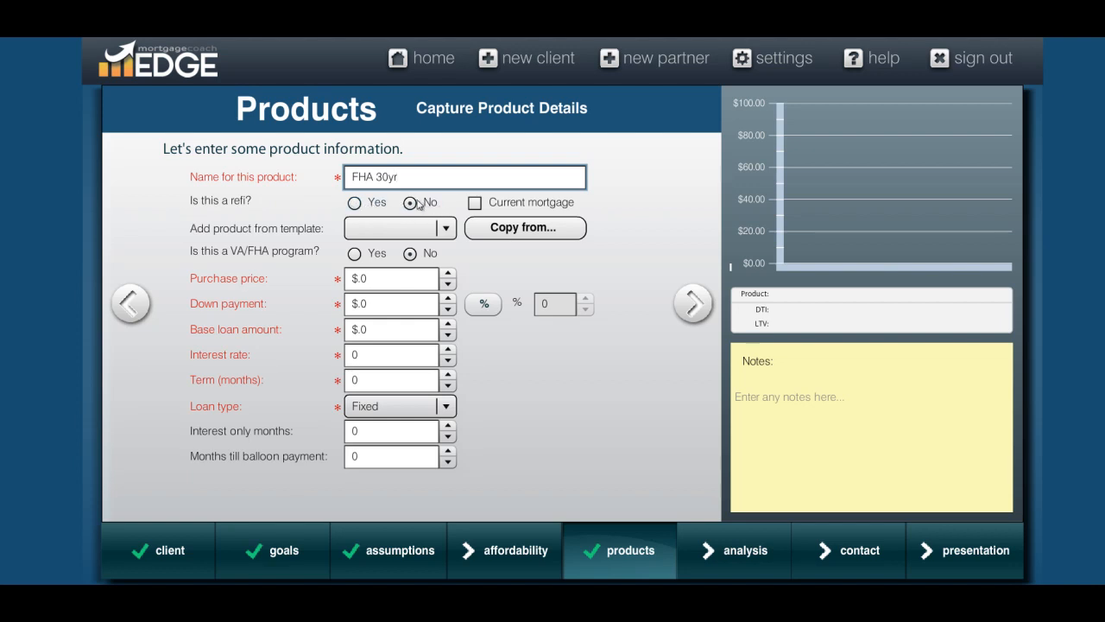
click(446, 229)
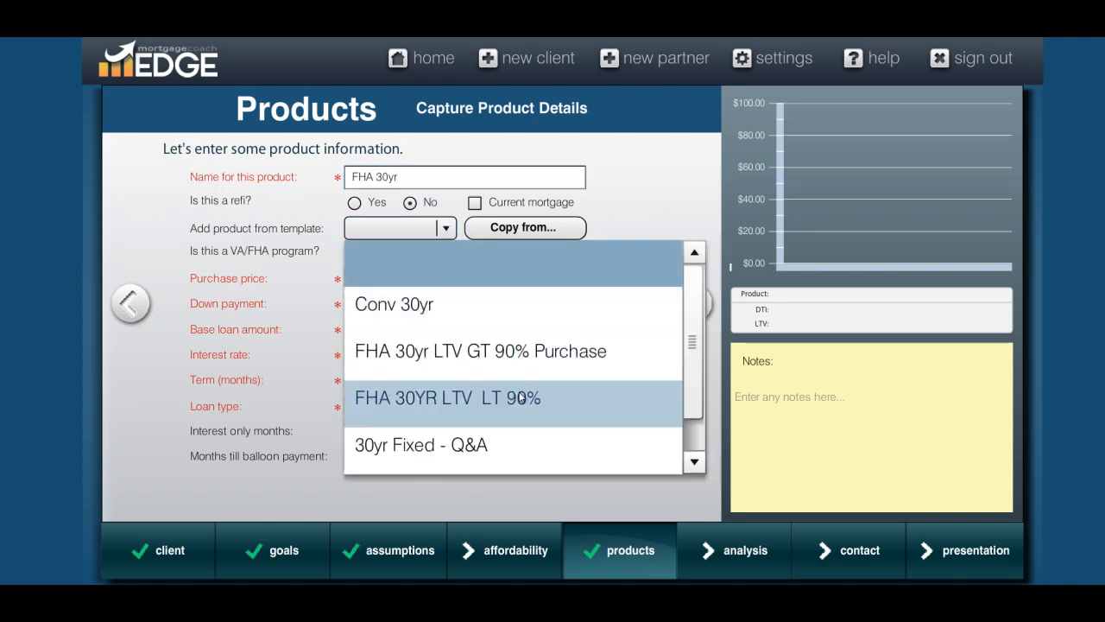
click(555, 269)
Set the purchase price to $250,000 and enter the down payment as 3.5 percent.
key(Tab)
text(25)
text(00)
key(Tab)
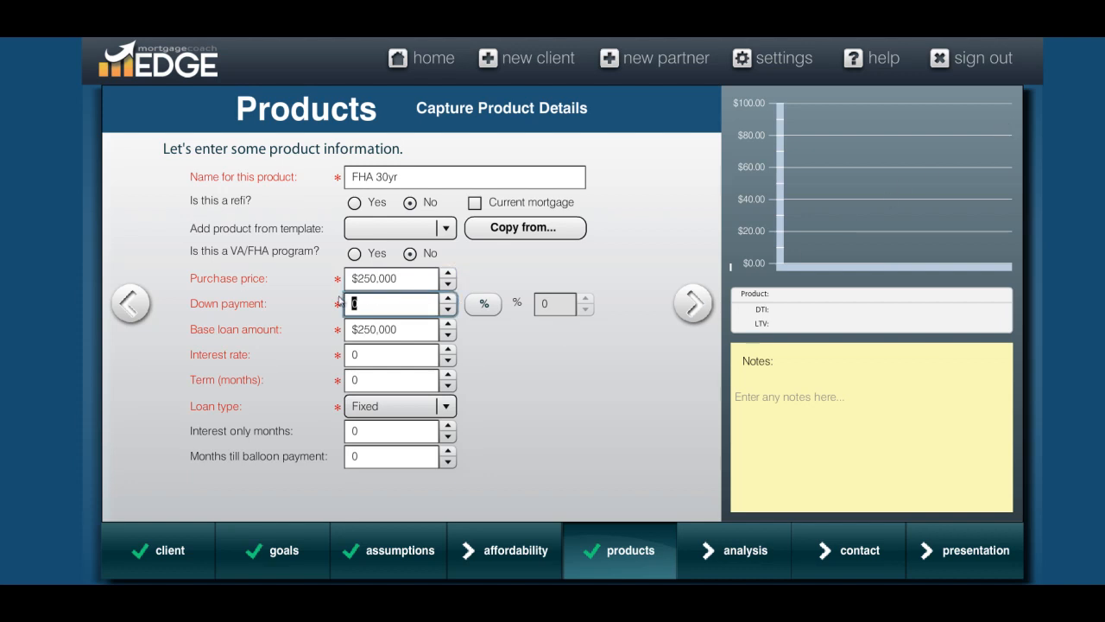
click(484, 304)
click(551, 302)
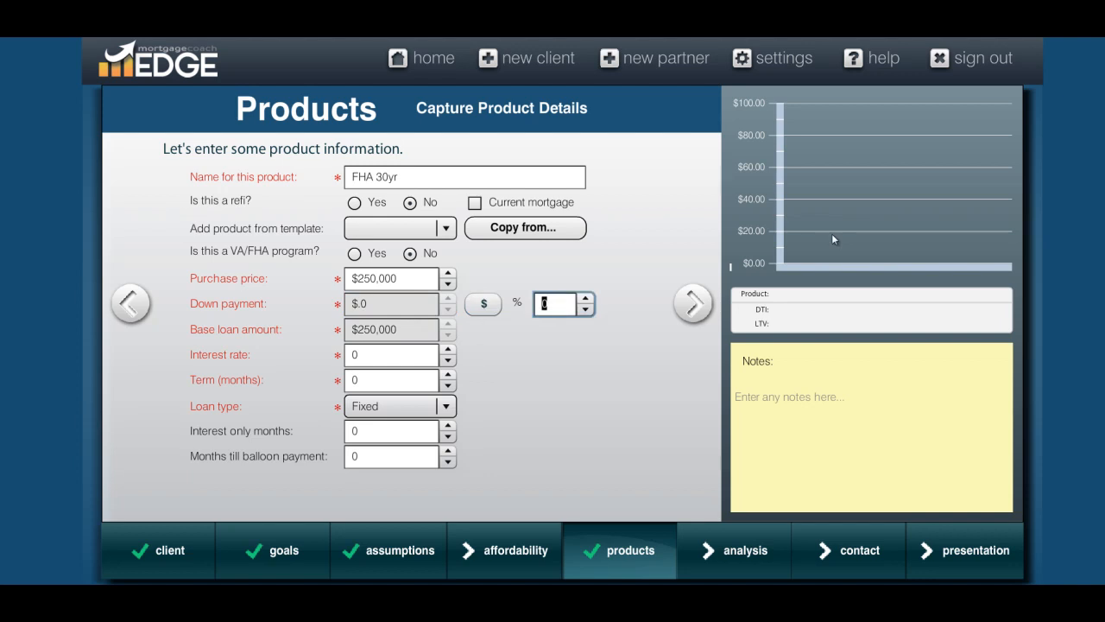
text(3.5)
key(Tab)
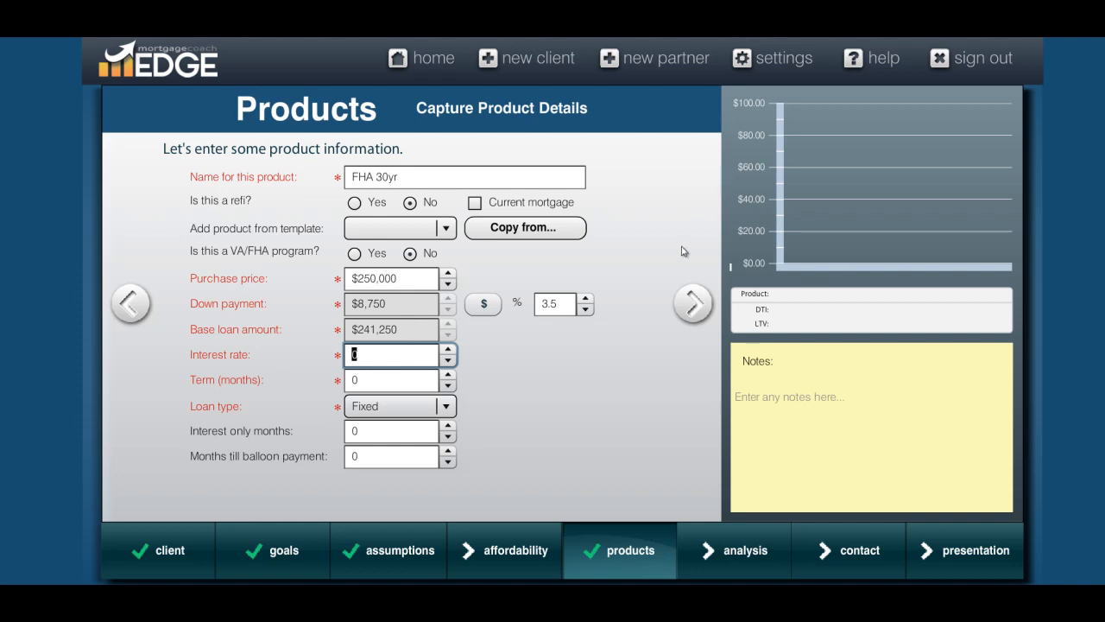
Enter an interest rate of 4 and a term of 360 months, and mark the product as a VA/FHA program.
text(4)
key(Tab)
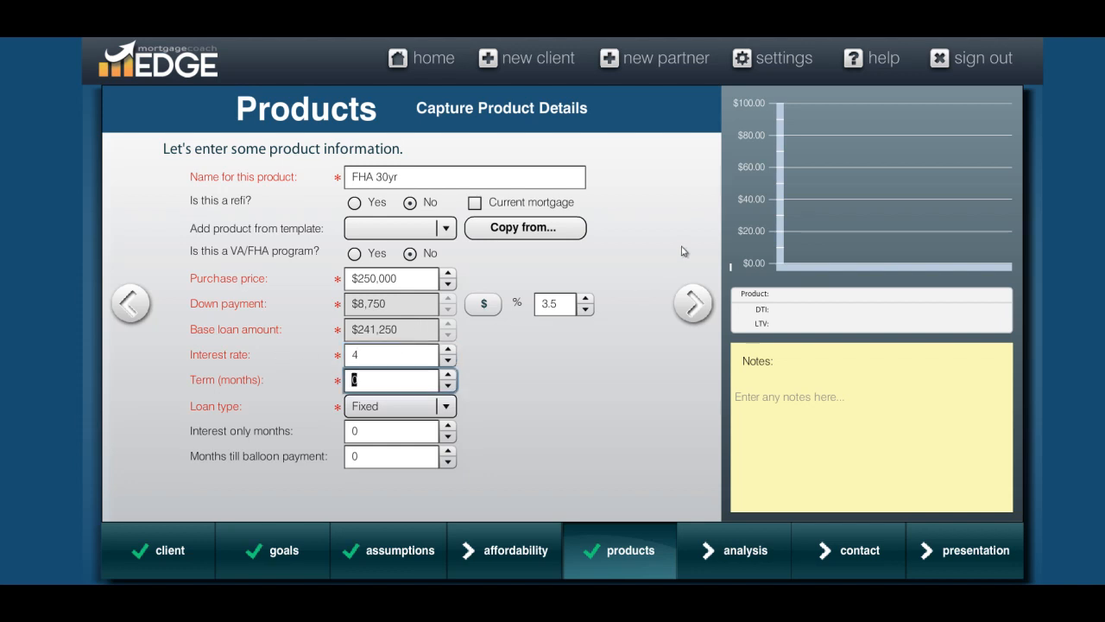
text(36)
key(Tab)
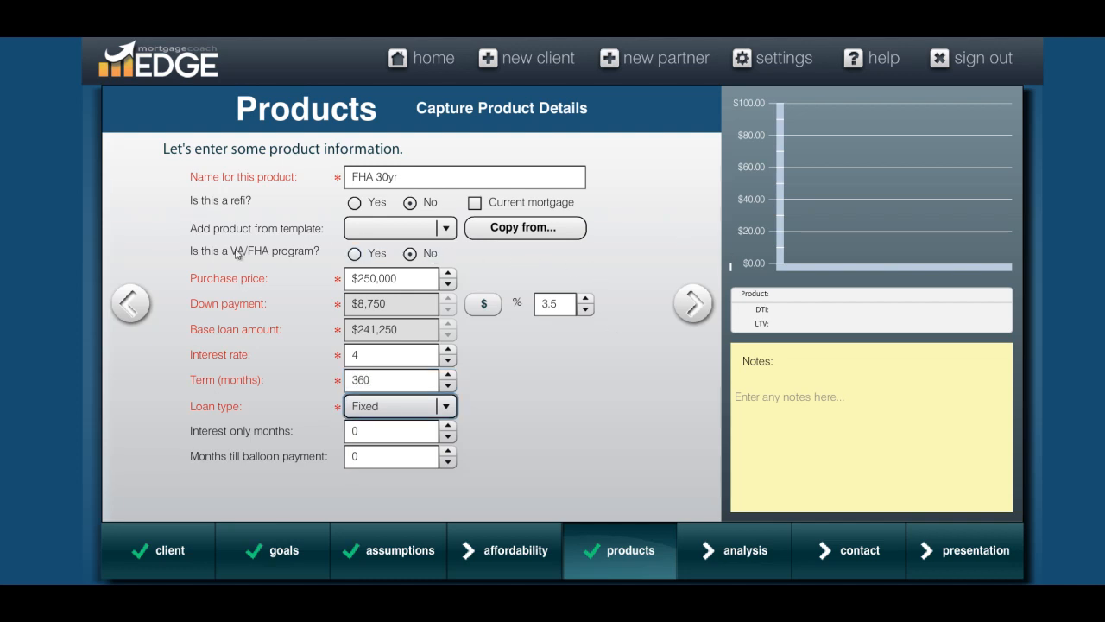
click(354, 255)
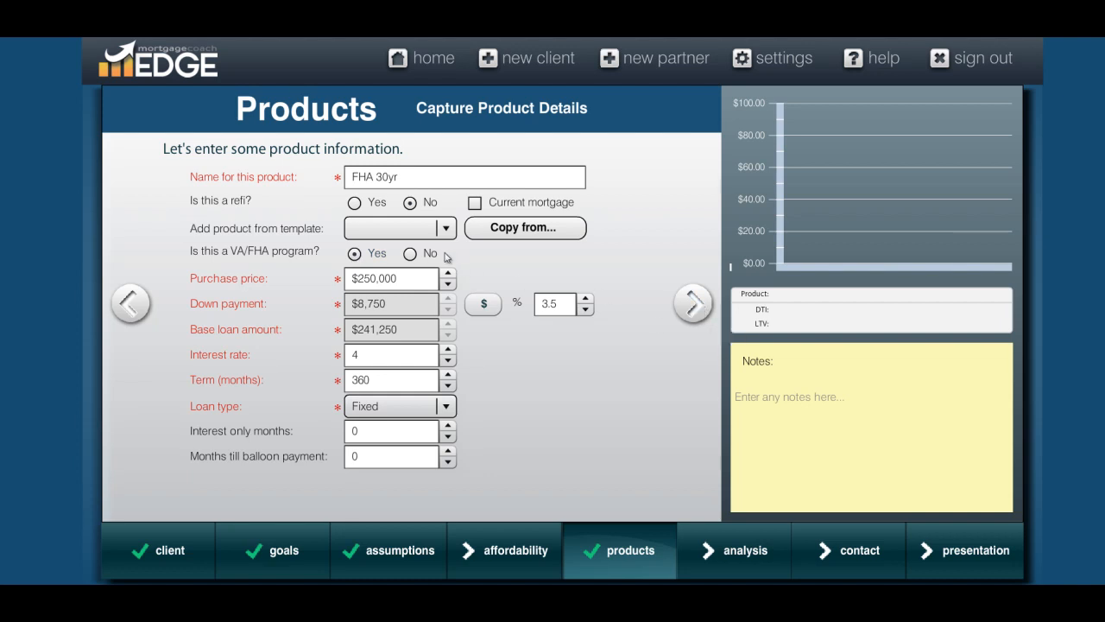
Continue to the product's closing costs and enter the upfront MIP as 1.75 percent.
click(691, 304)
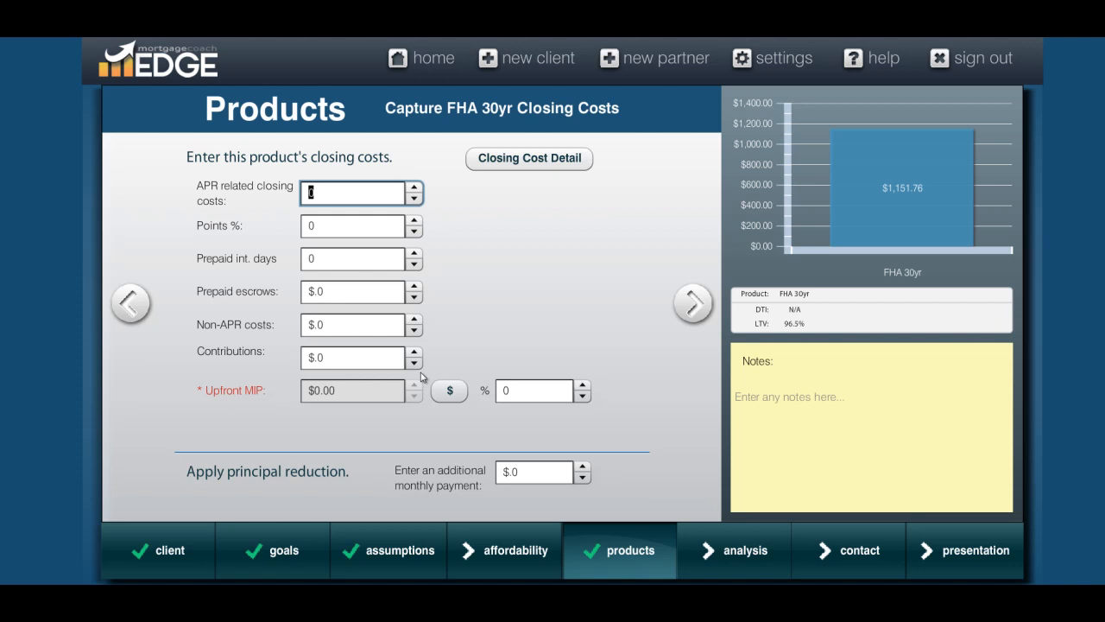
click(449, 391)
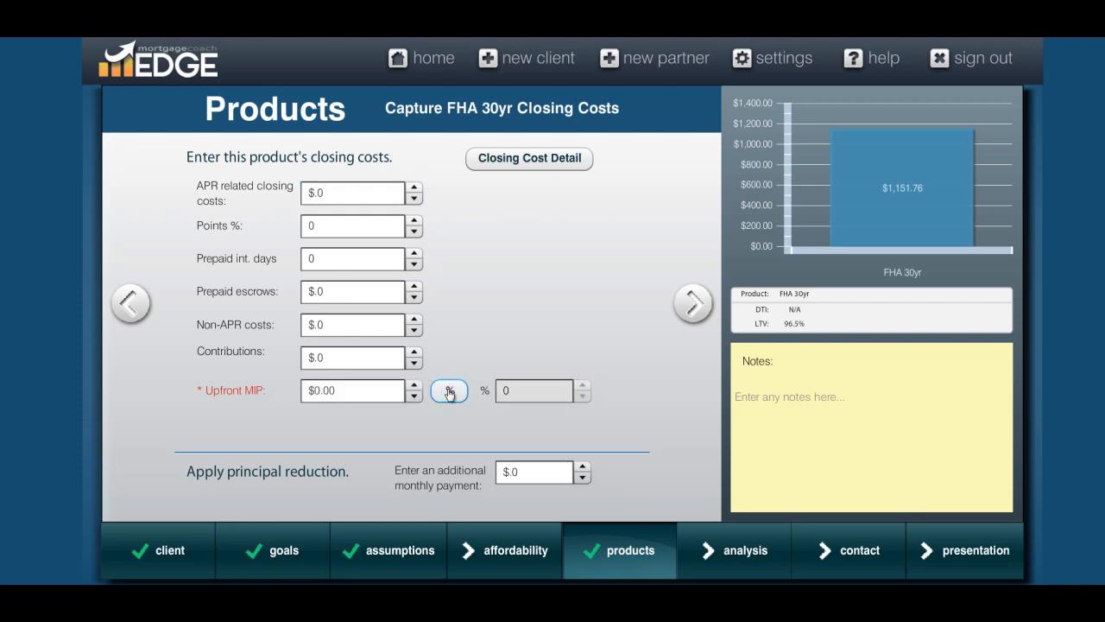
drag(339, 391, 246, 390)
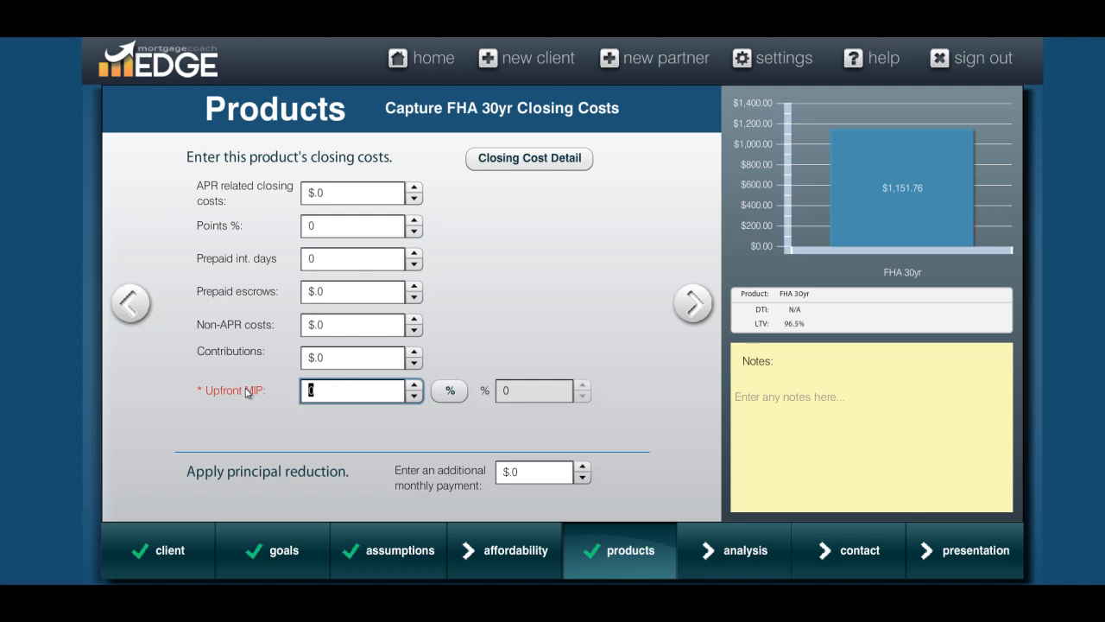
click(449, 390)
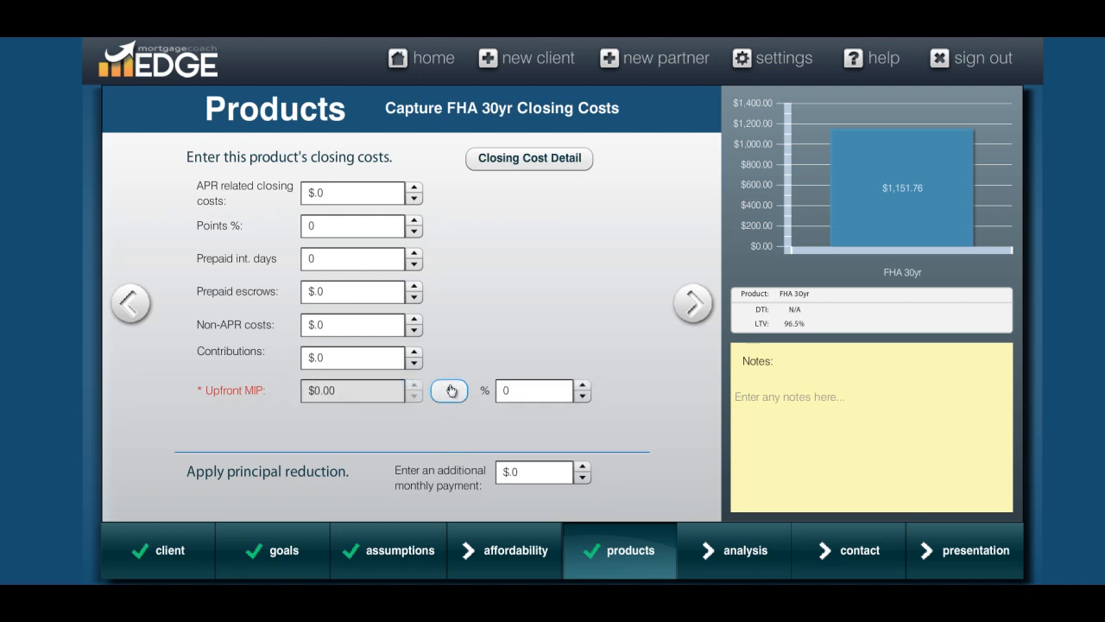
text(1.75)
key(Tab)
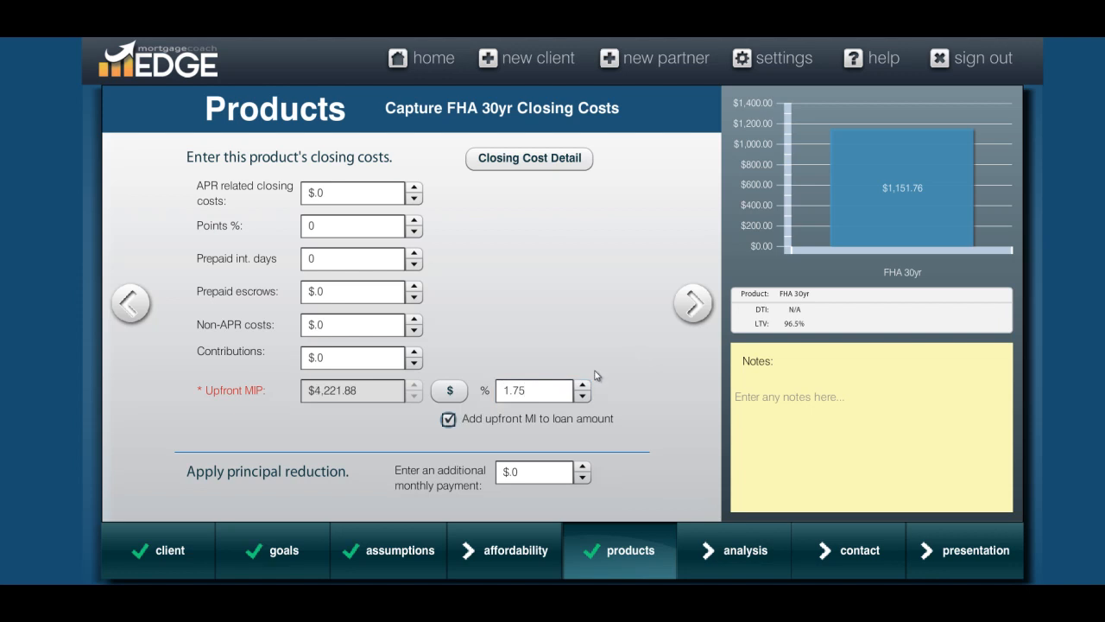
click(449, 423)
click(594, 427)
click(342, 192)
click(334, 222)
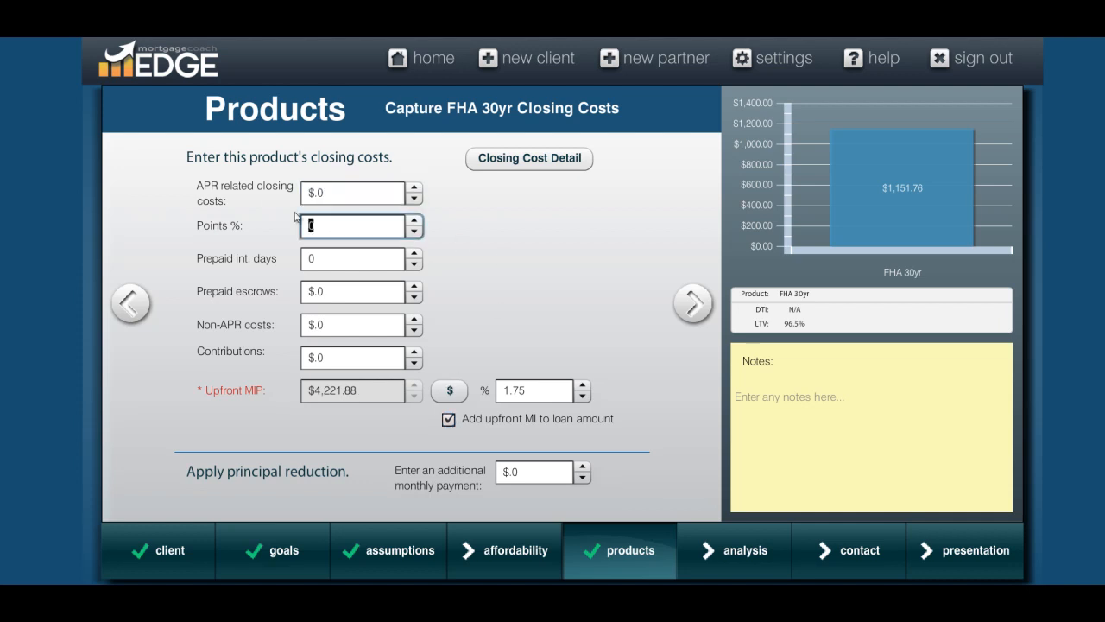
click(337, 193)
drag(335, 194, 252, 193)
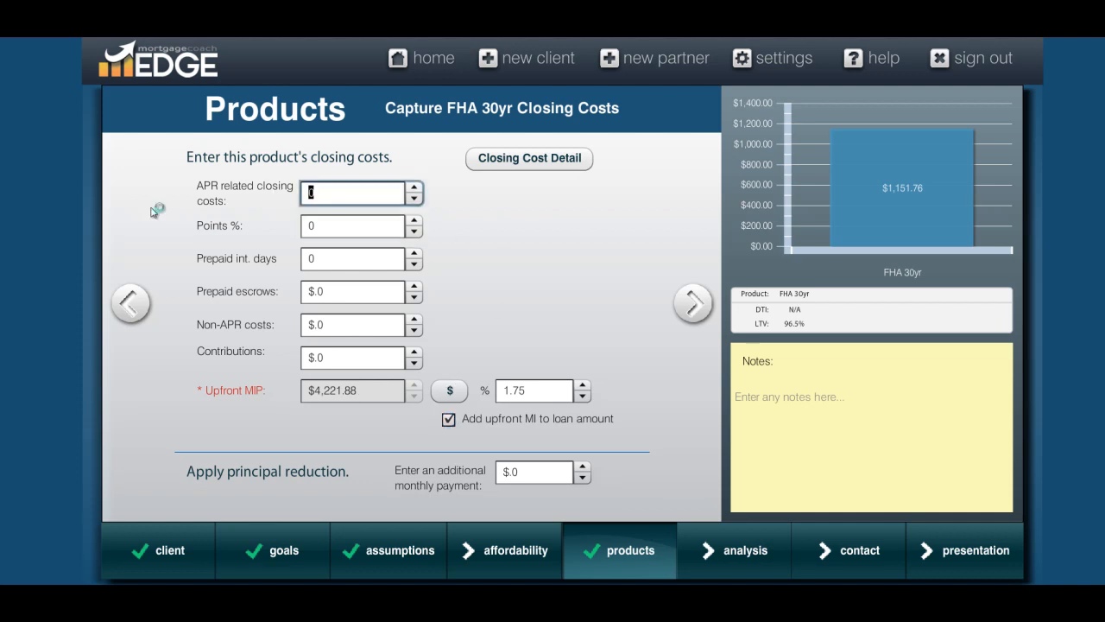
Open the detailed closing costs and apply the FHA fee template.
click(521, 164)
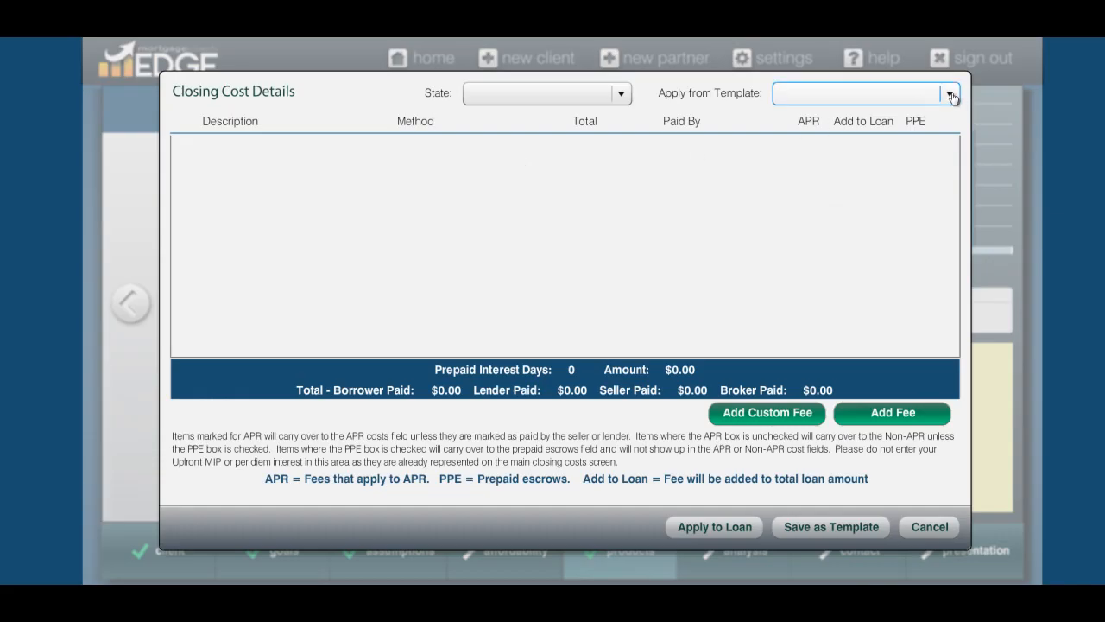
click(951, 95)
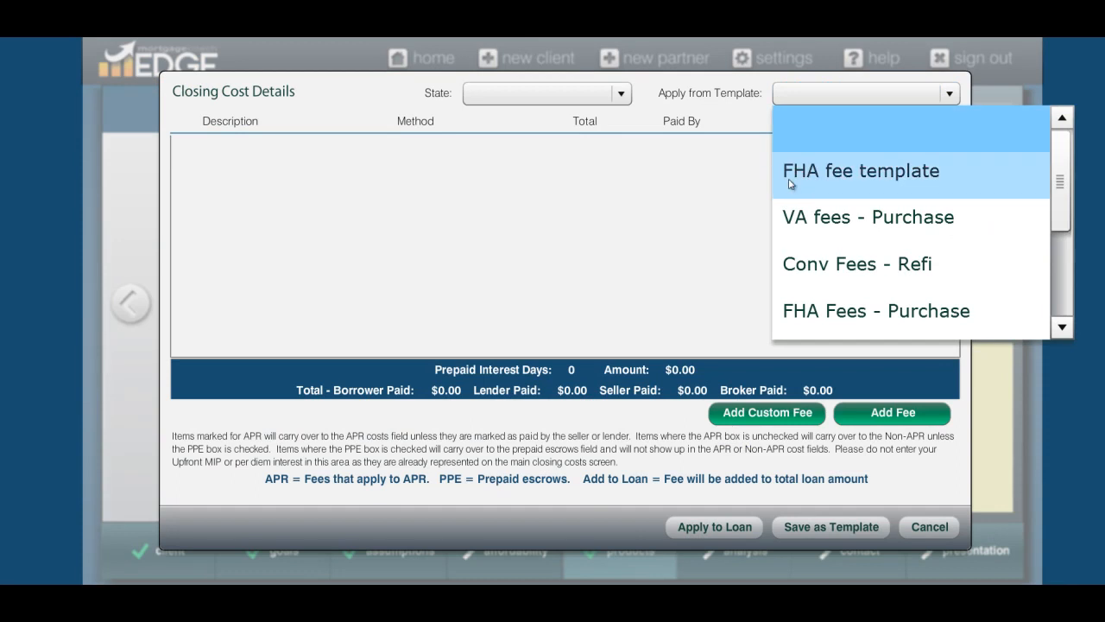
click(814, 171)
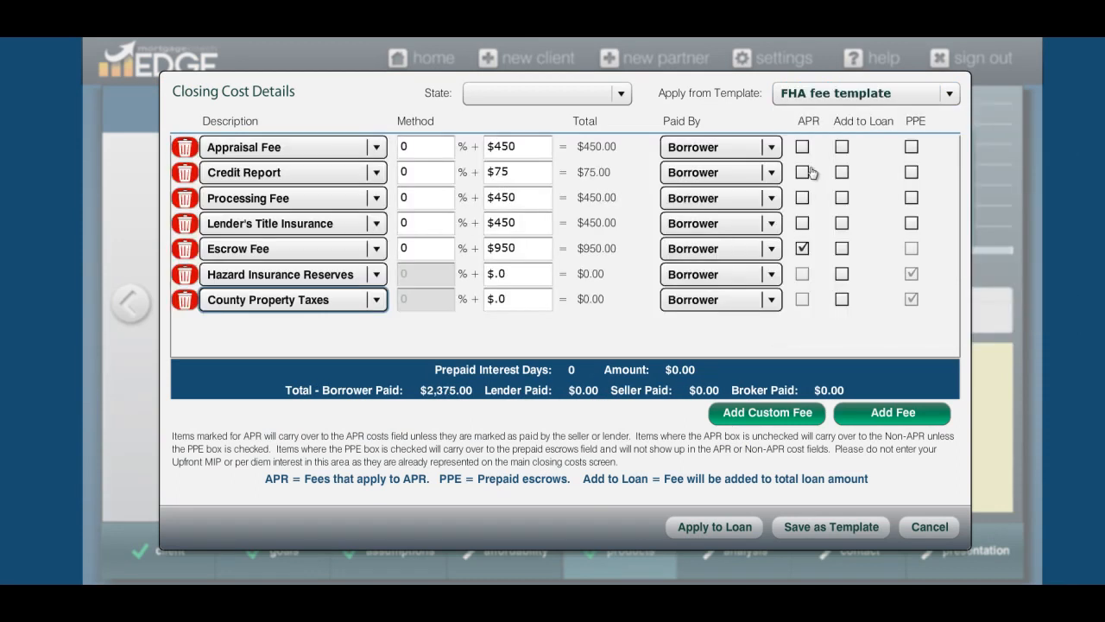
Set Hazard Insurance Reserves to $650 and County Property Taxes to $1,250, then apply the closing costs to the loan.
double_click(507, 274)
click(493, 298)
double_click(519, 272)
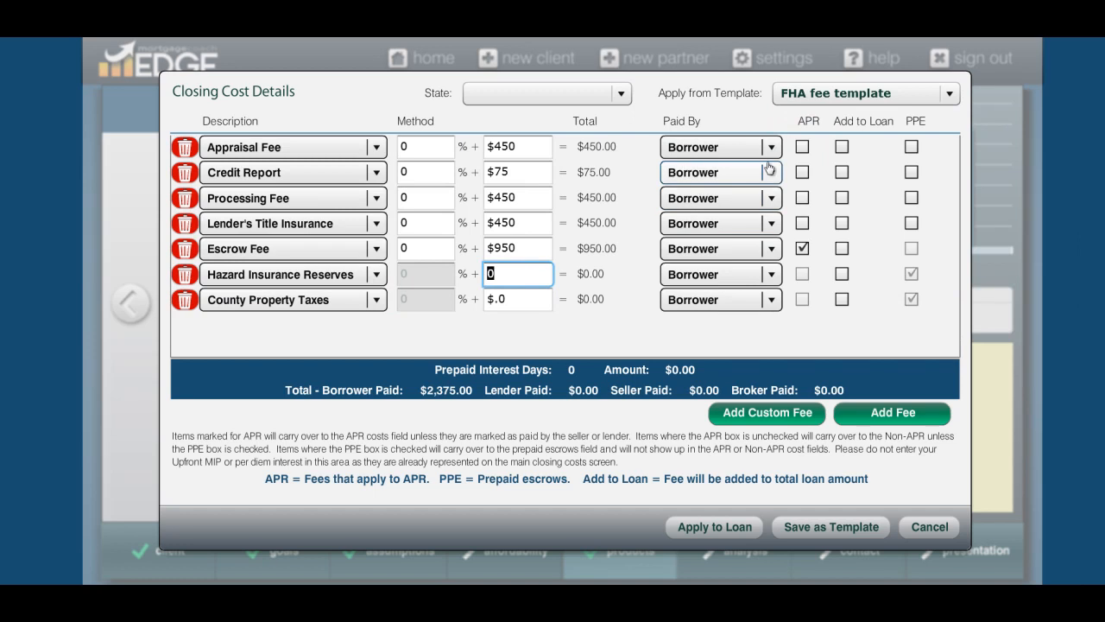
text(650)
key(Tab)
double_click(526, 304)
text(1250)
key(Tab)
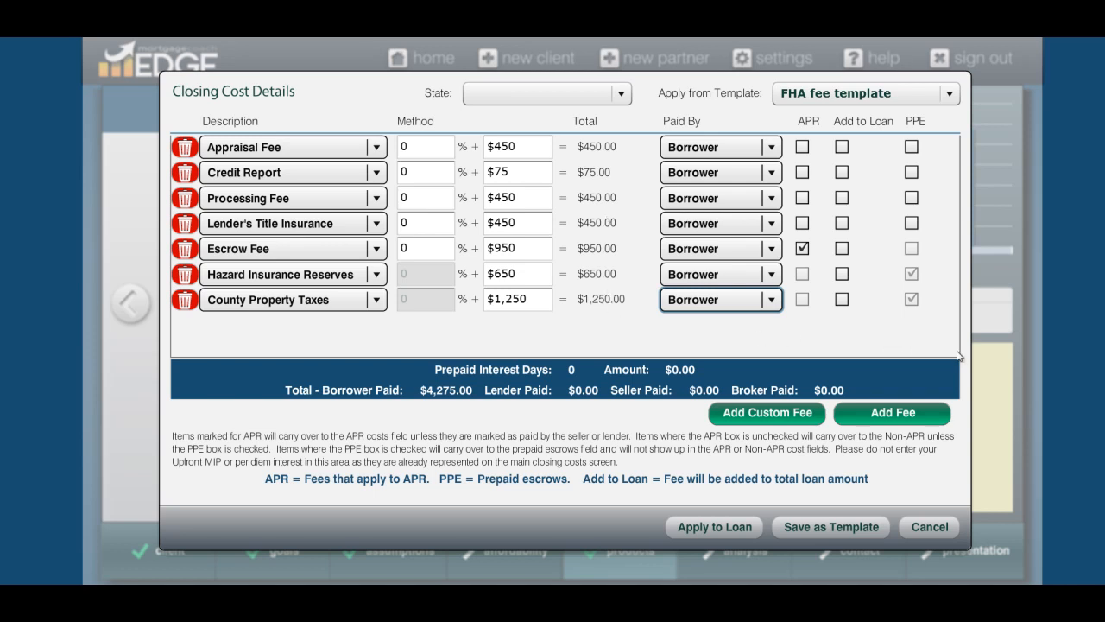
click(714, 527)
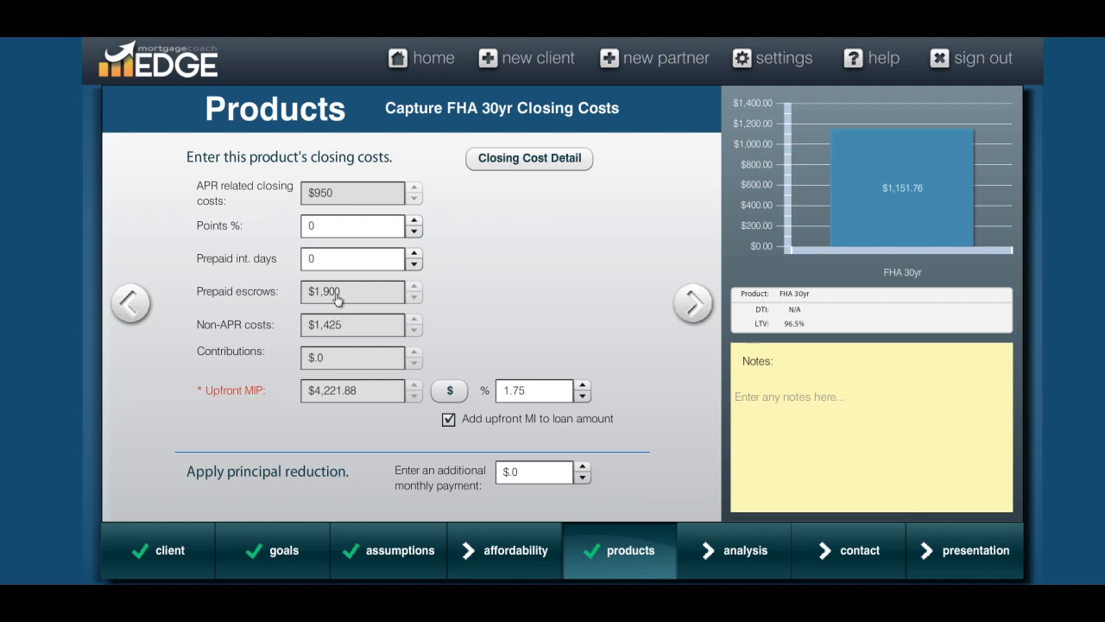
Set the prepaid interest days to 15 in the product's closing costs.
click(315, 226)
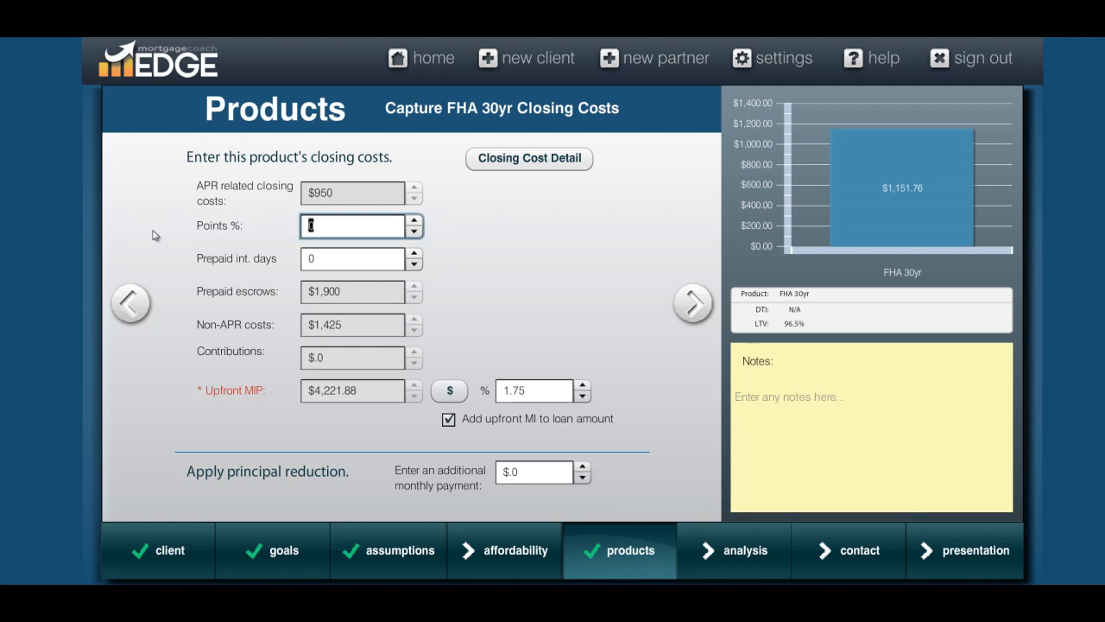
click(345, 259)
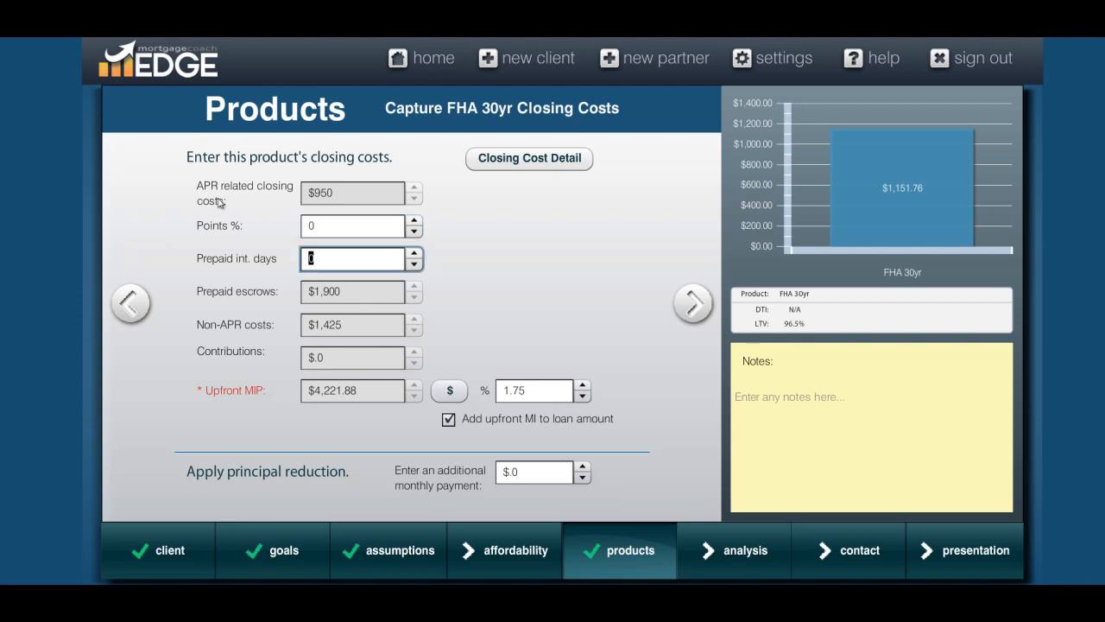
text(15)
key(Tab)
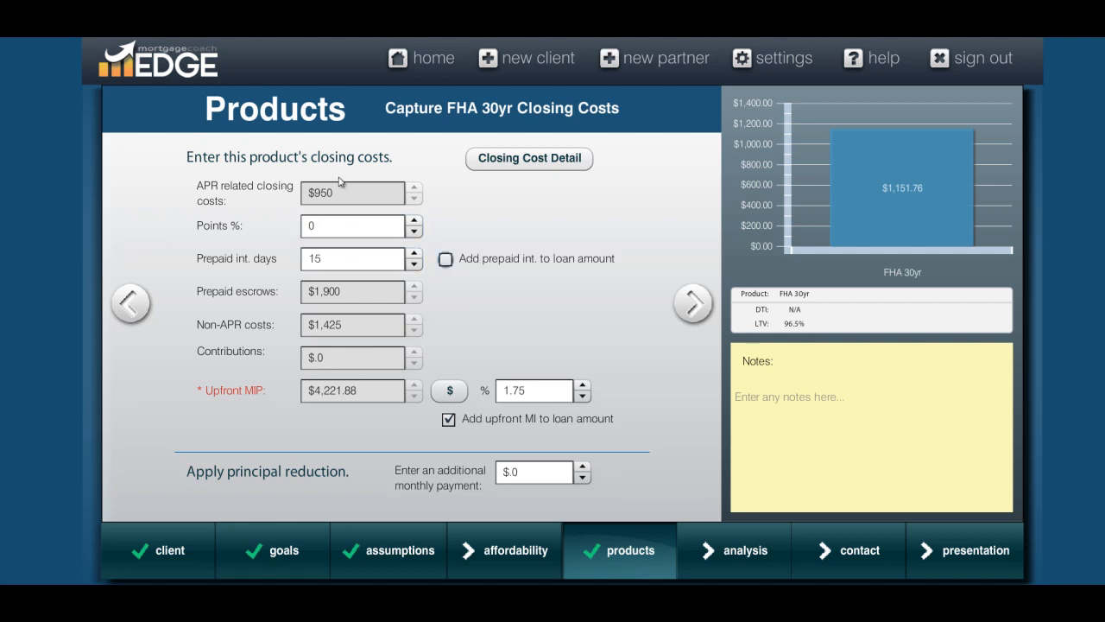
Check the prepaid interest amount on the closing costs page and in the detailed closing costs.
mouse_move(318, 260)
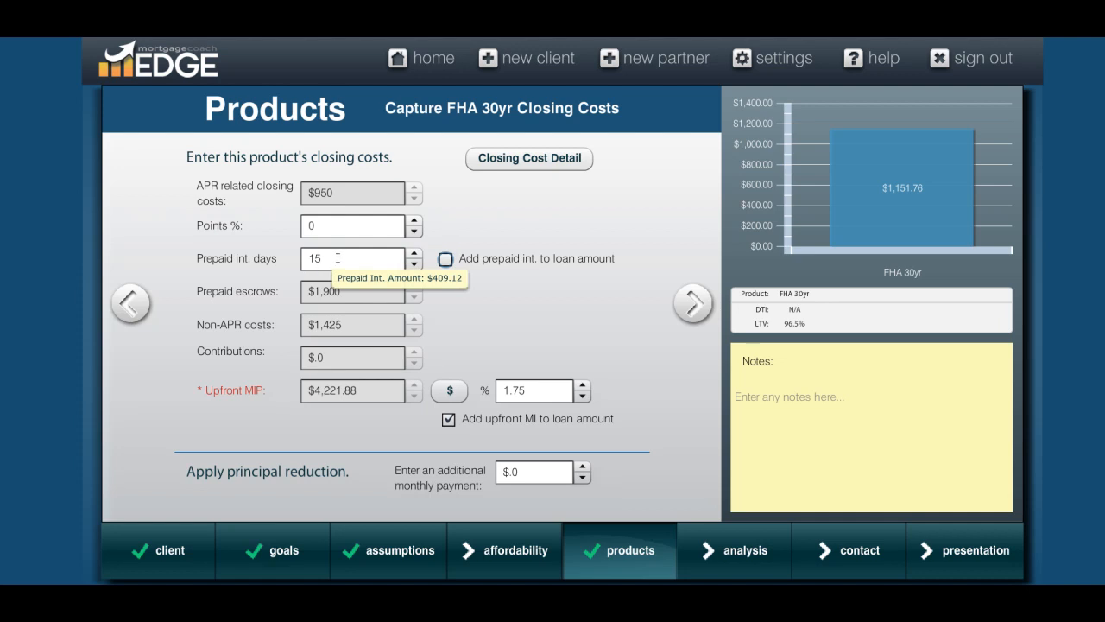
click(532, 159)
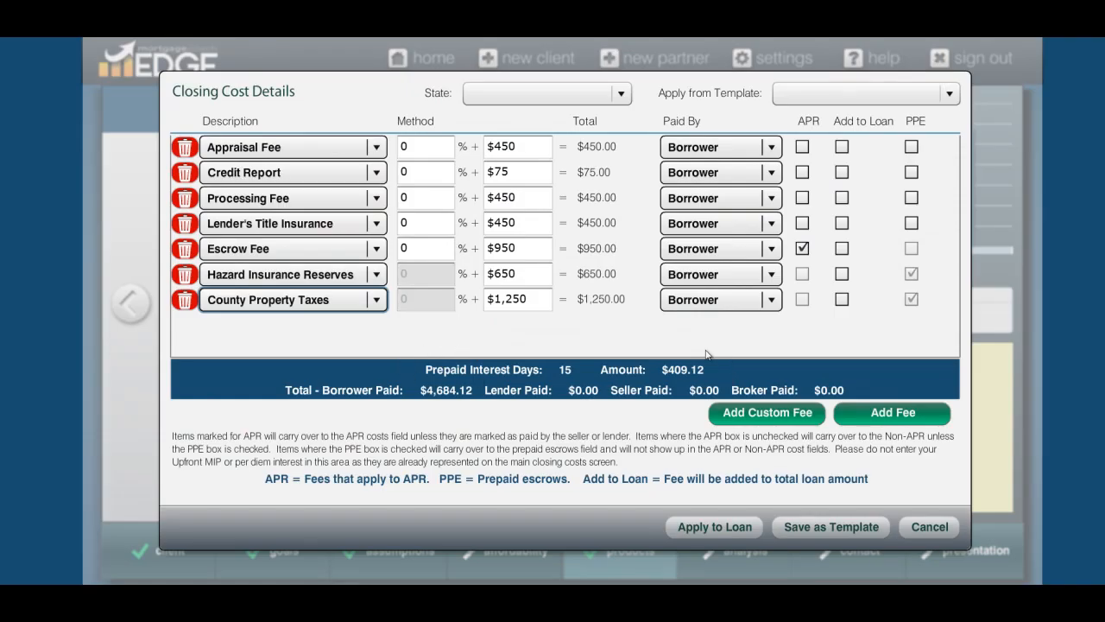
click(934, 529)
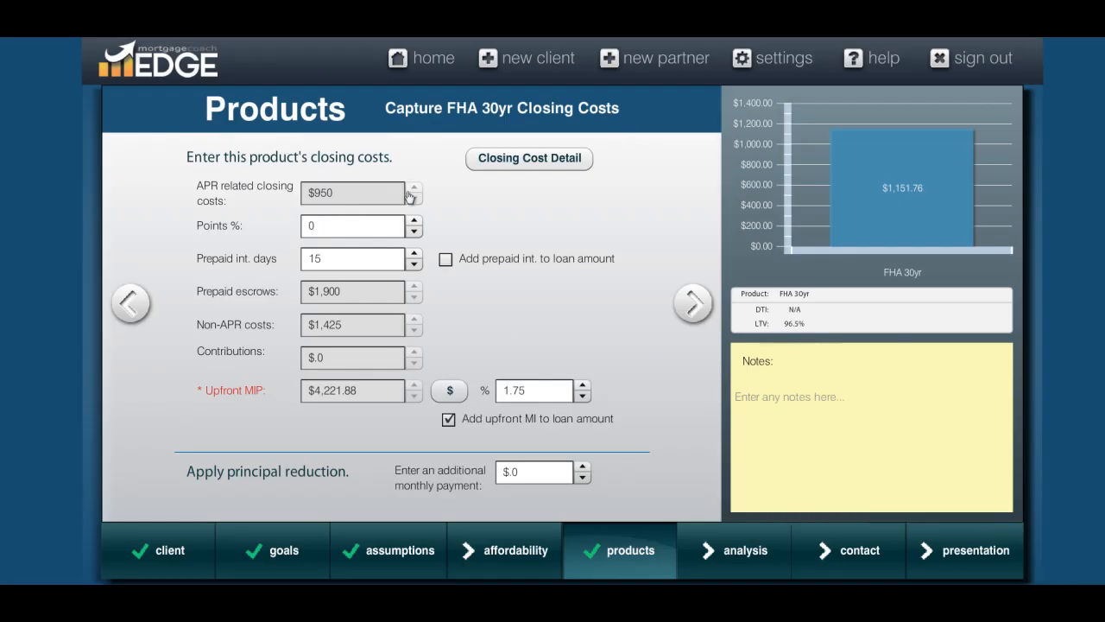
Continue to the product's monthly costs and enter the hazard insurance as 0.35 percent.
click(696, 303)
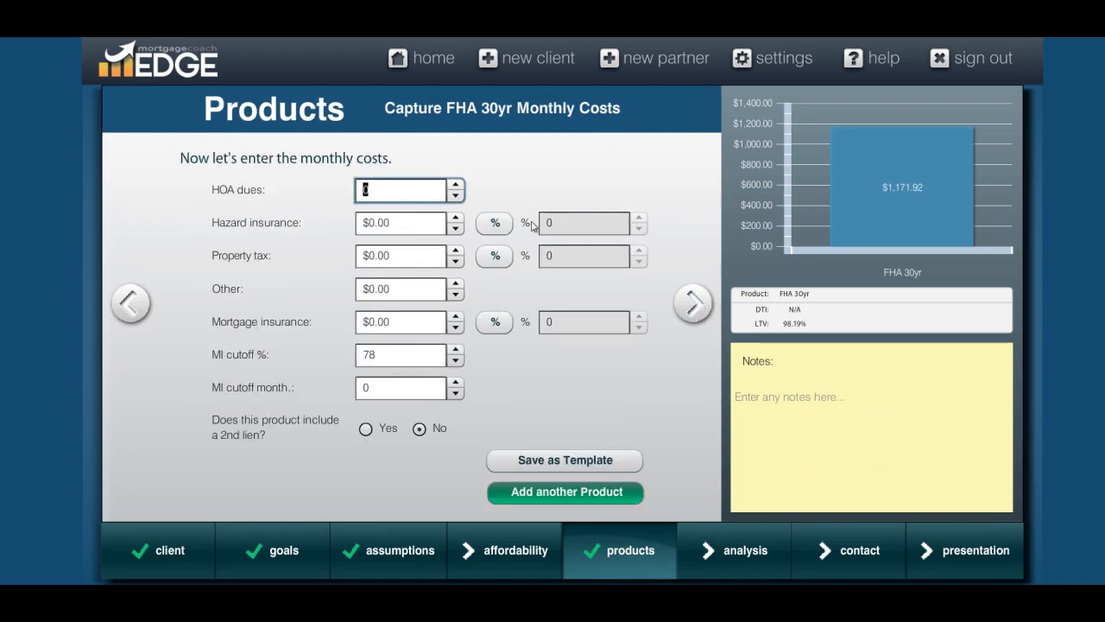
click(495, 224)
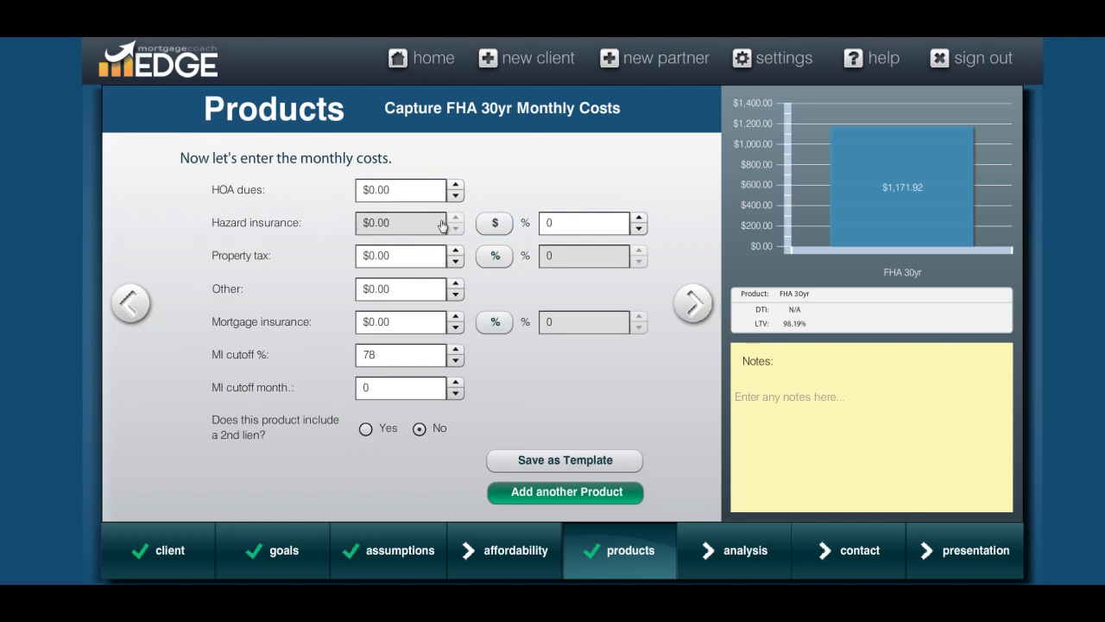
click(492, 225)
text(.35)
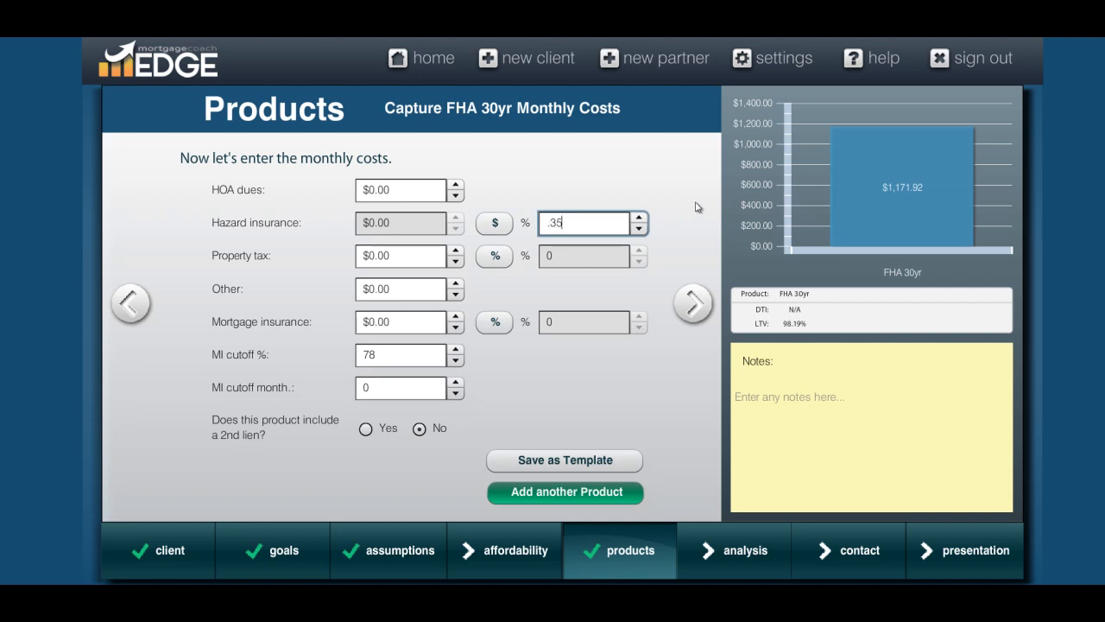
key(Tab)
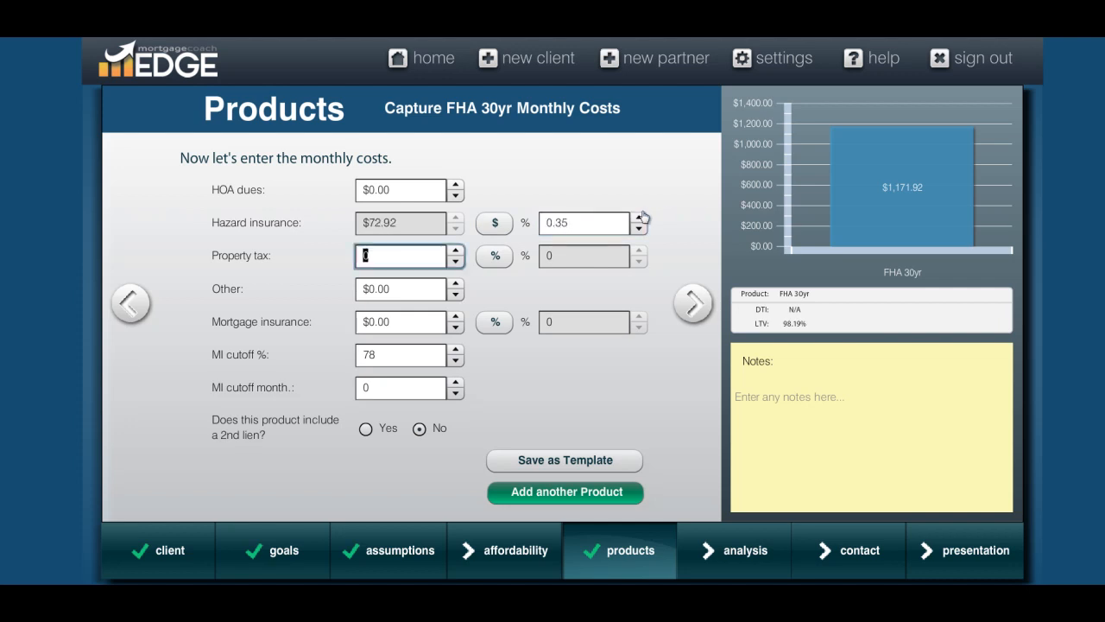
Enter the monthly property tax as a percentage of 1.25.
click(497, 258)
text(1)
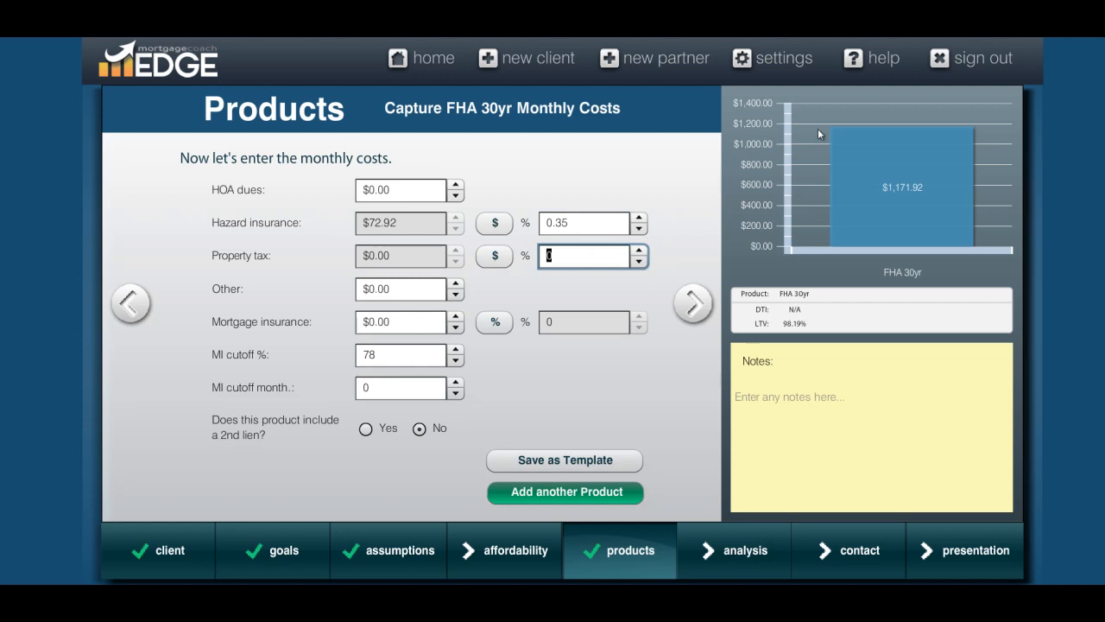
text(.25)
key(Tab)
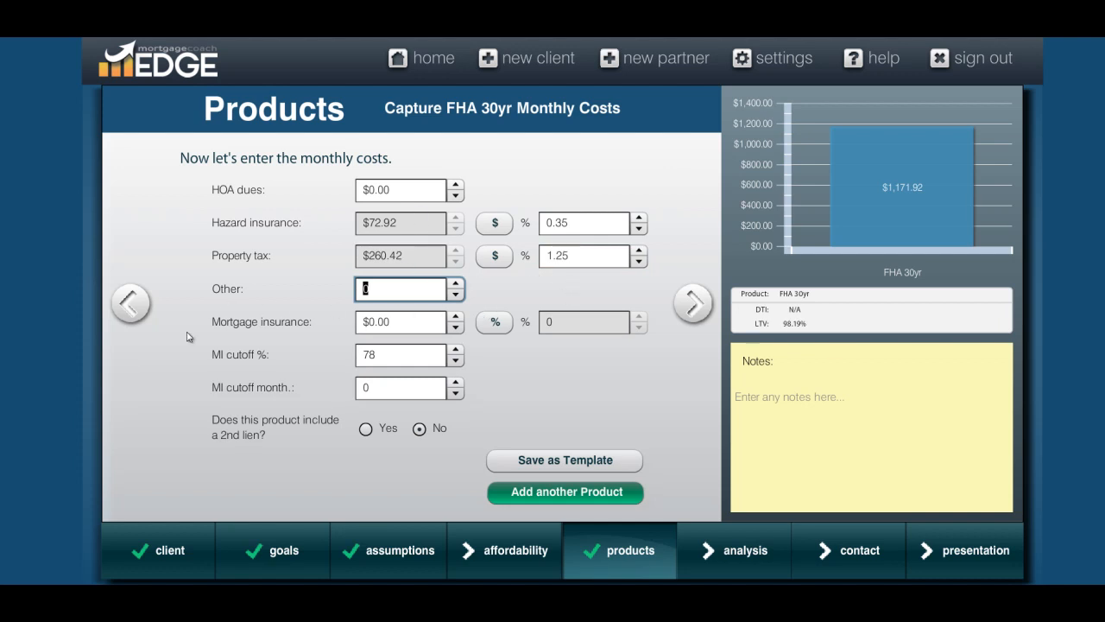
Switch the monthly mortgage insurance to a percentage and set it to 1.35.
click(482, 321)
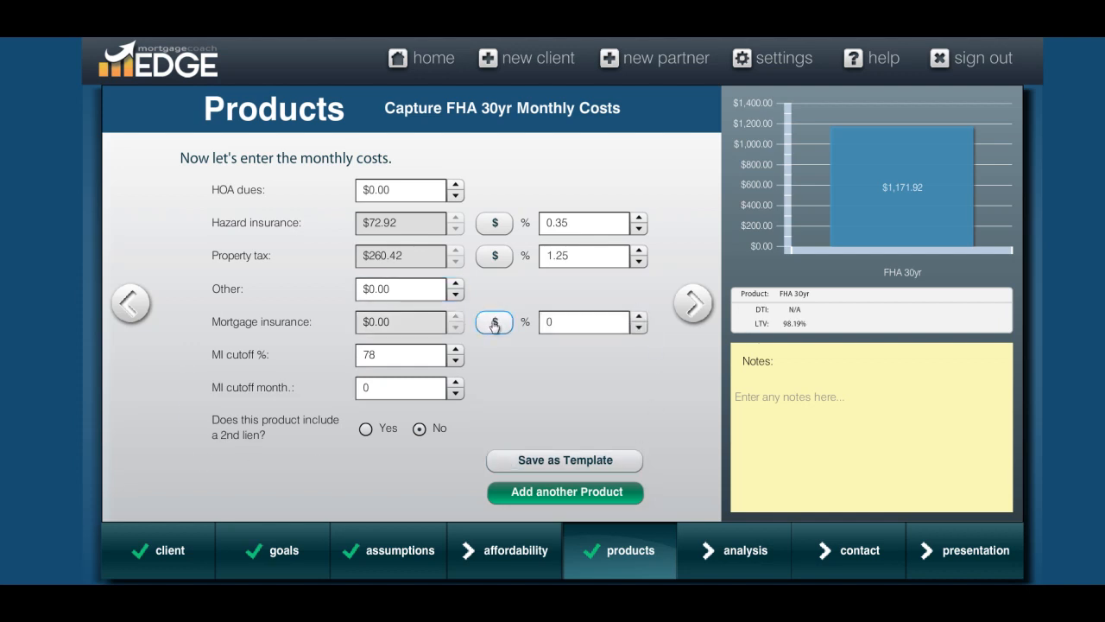
click(560, 323)
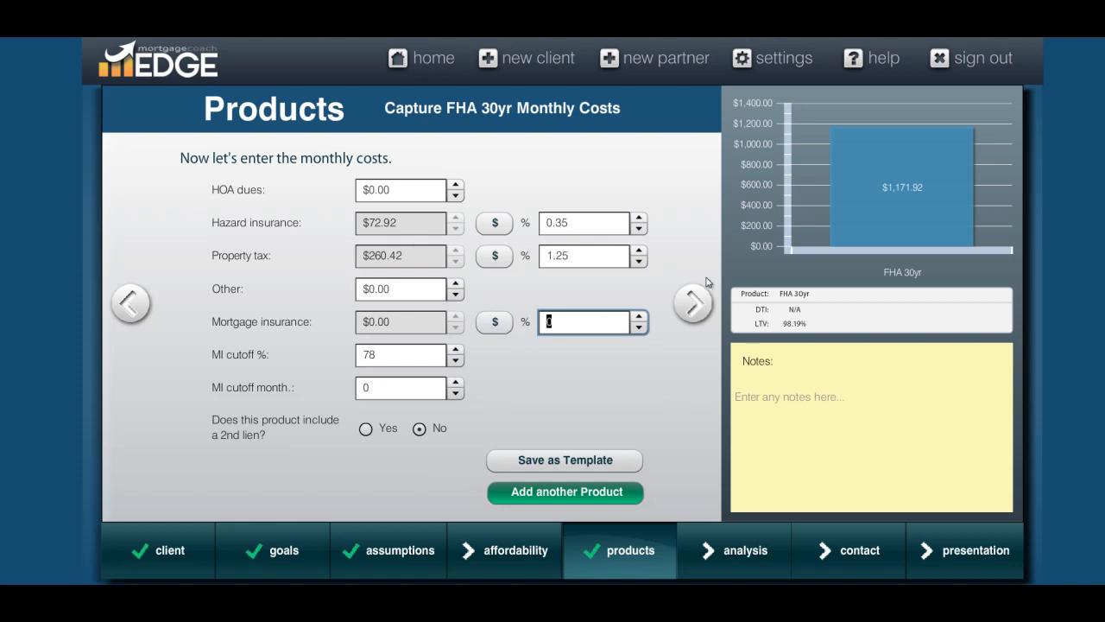
text(1.35)
key(Tab)
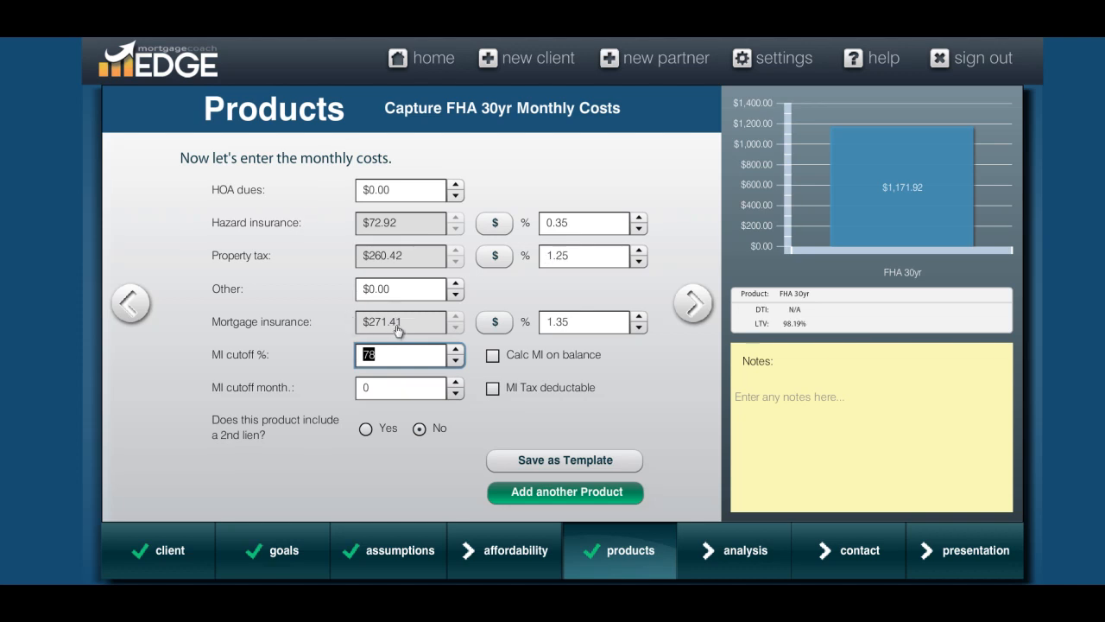
Enable calculating MI on the balance and set the MI cutoff month to 360.
click(492, 355)
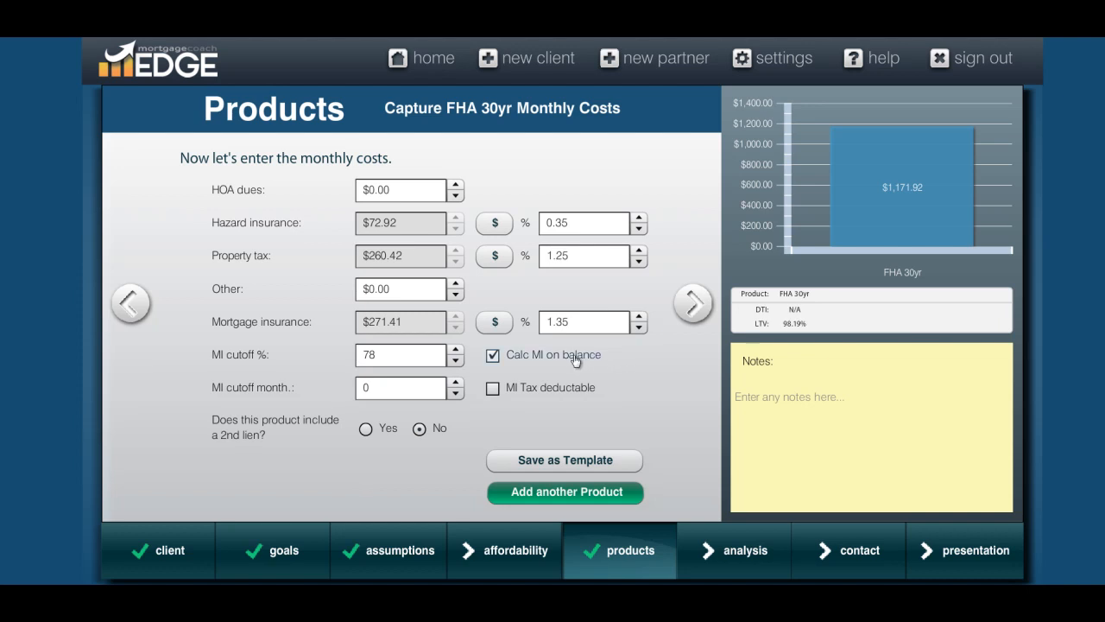
click(405, 391)
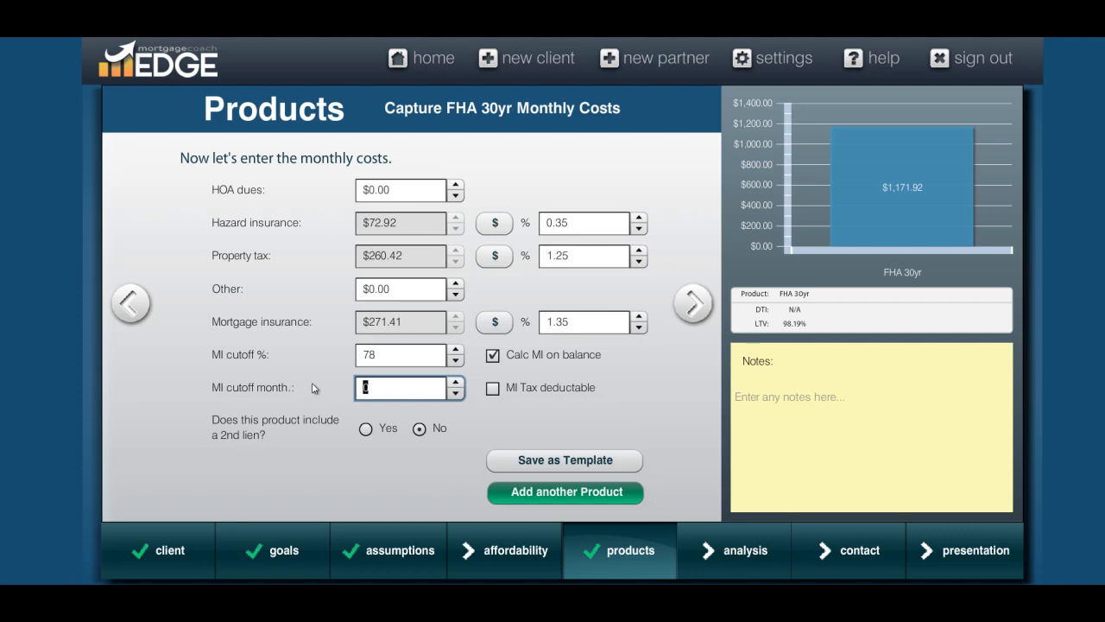
text(360)
key(Tab)
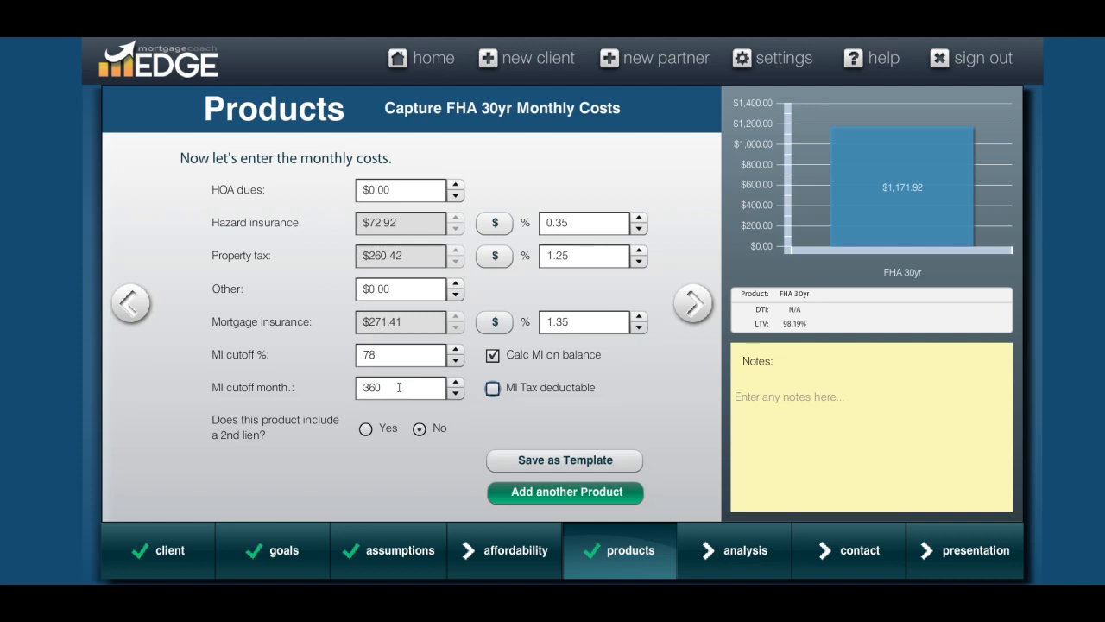
Try 60 as the MI cutoff month and set the value back to 360.
double_click(399, 387)
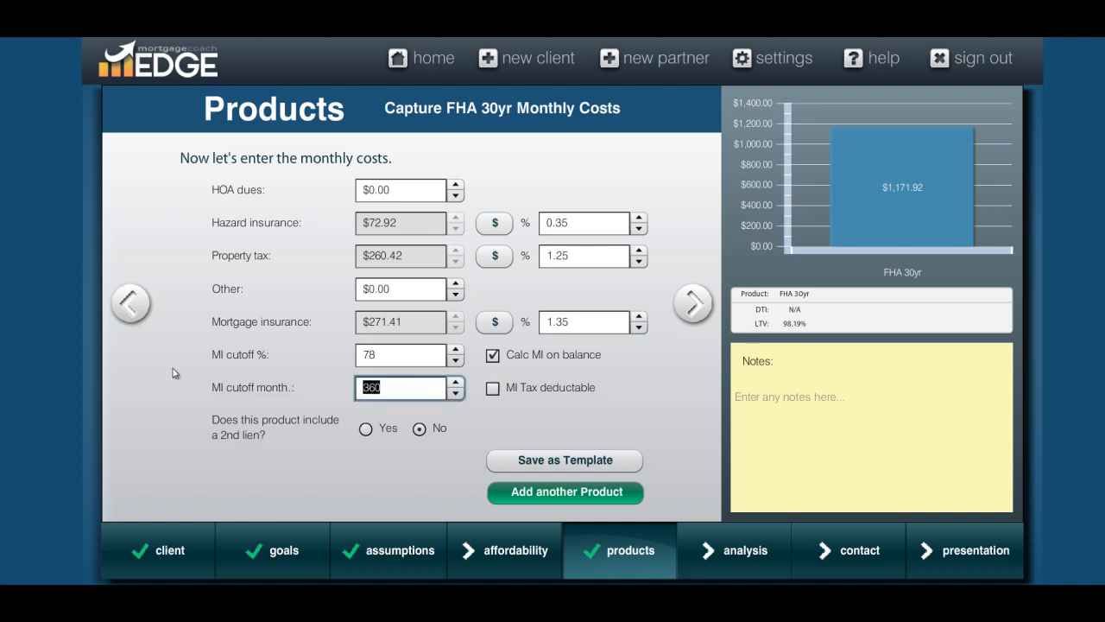
text(60)
key(ctrl+a)
text(36)
key(Tab)
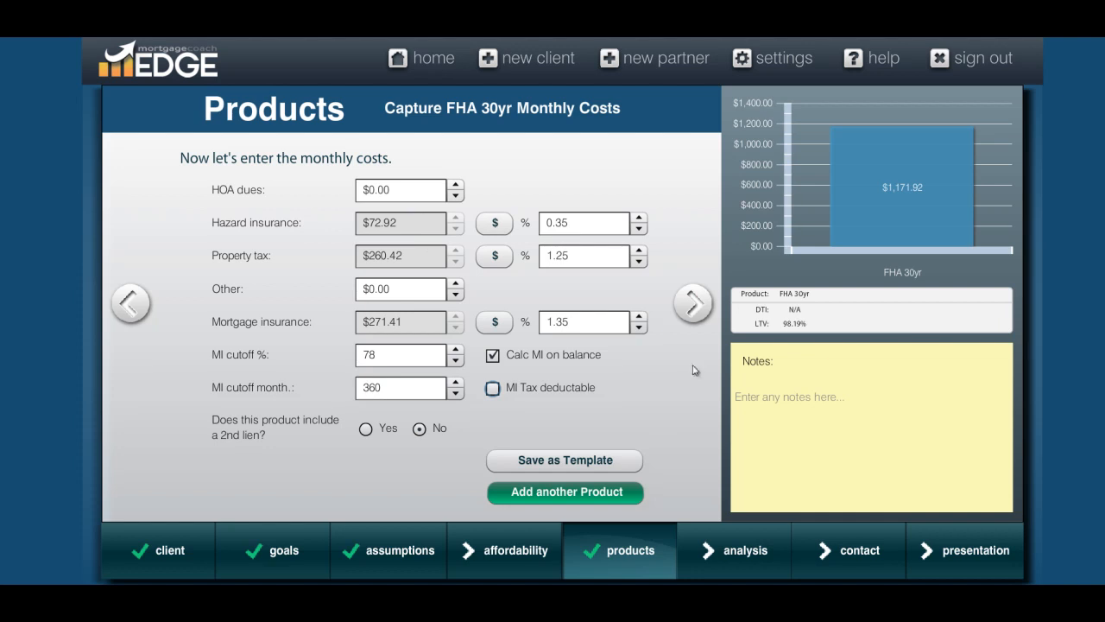
Open the FHA 30yr LTV GT 90% Purchase product template in the settings and review its name, down payment, term and prepaid interest days.
click(748, 58)
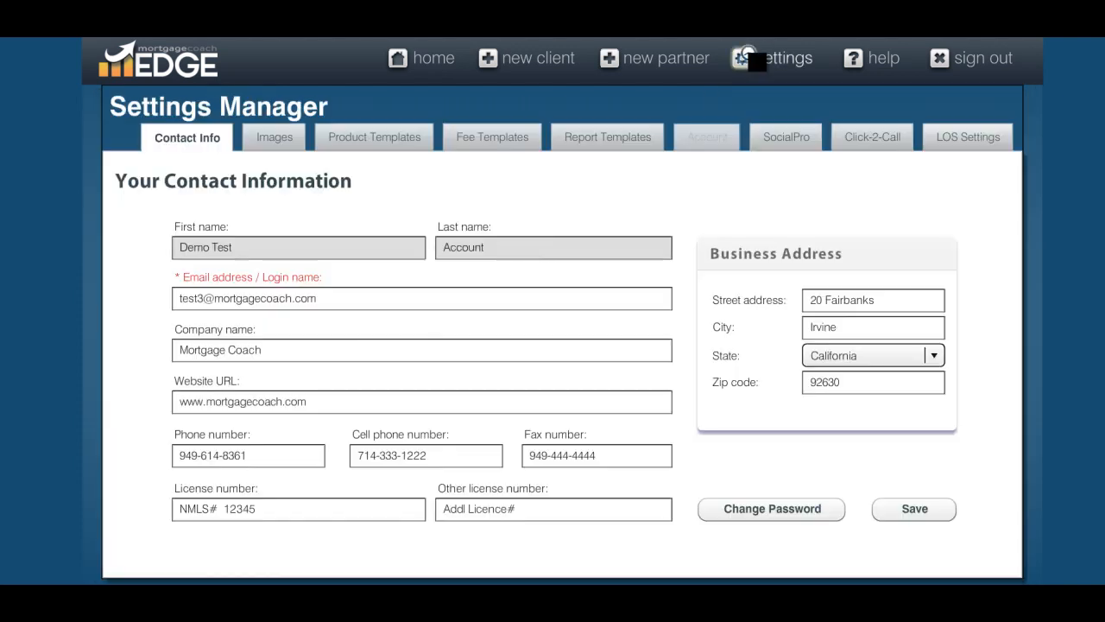
click(361, 138)
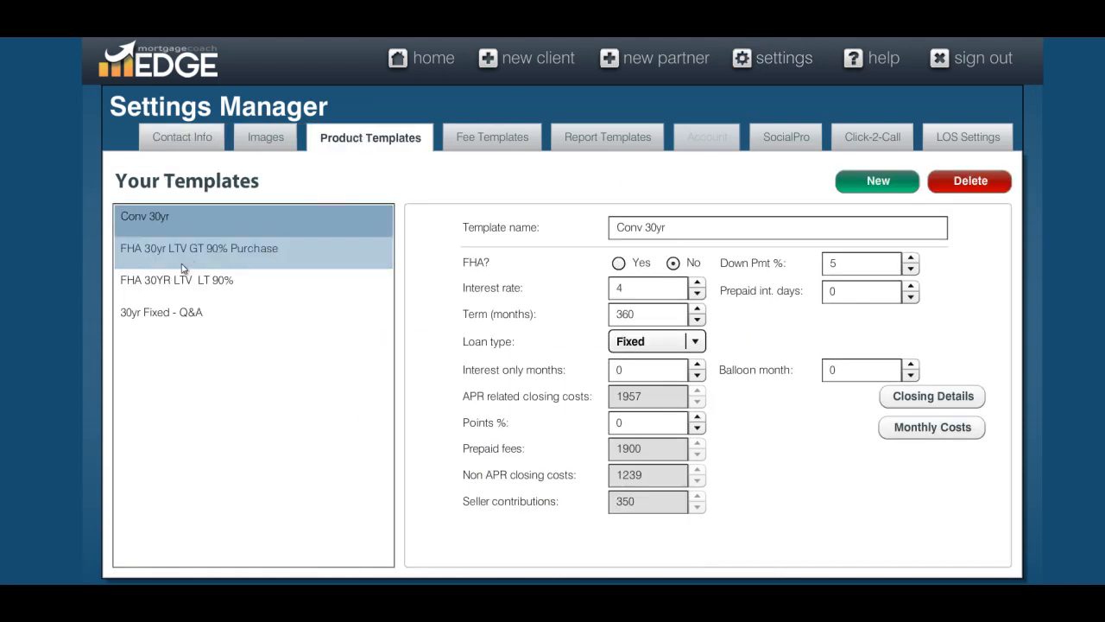
click(203, 248)
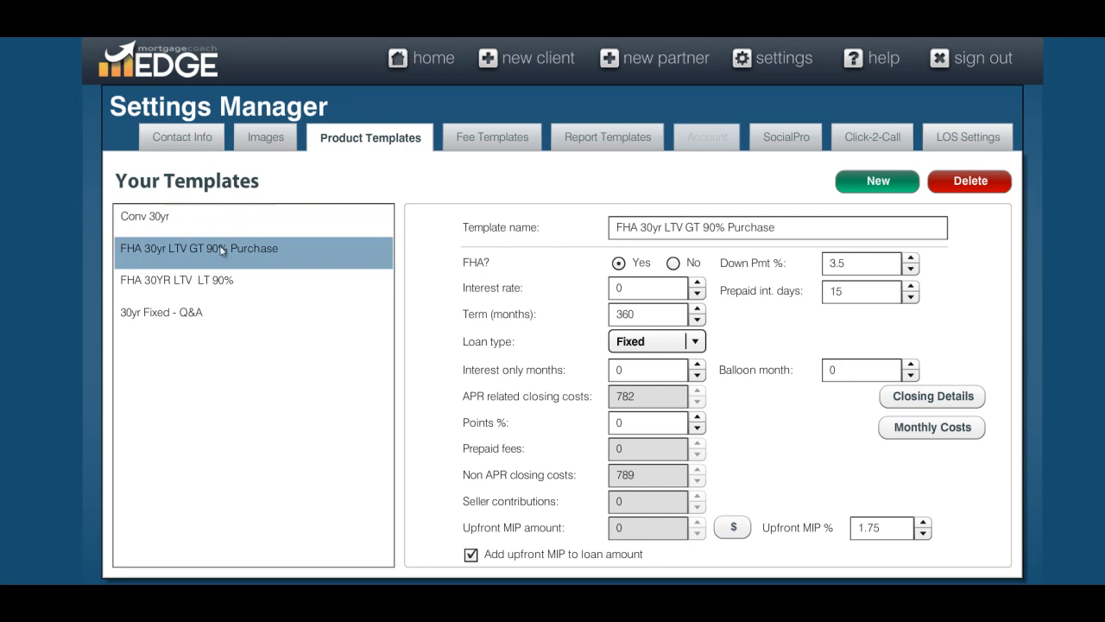
drag(774, 227, 617, 227)
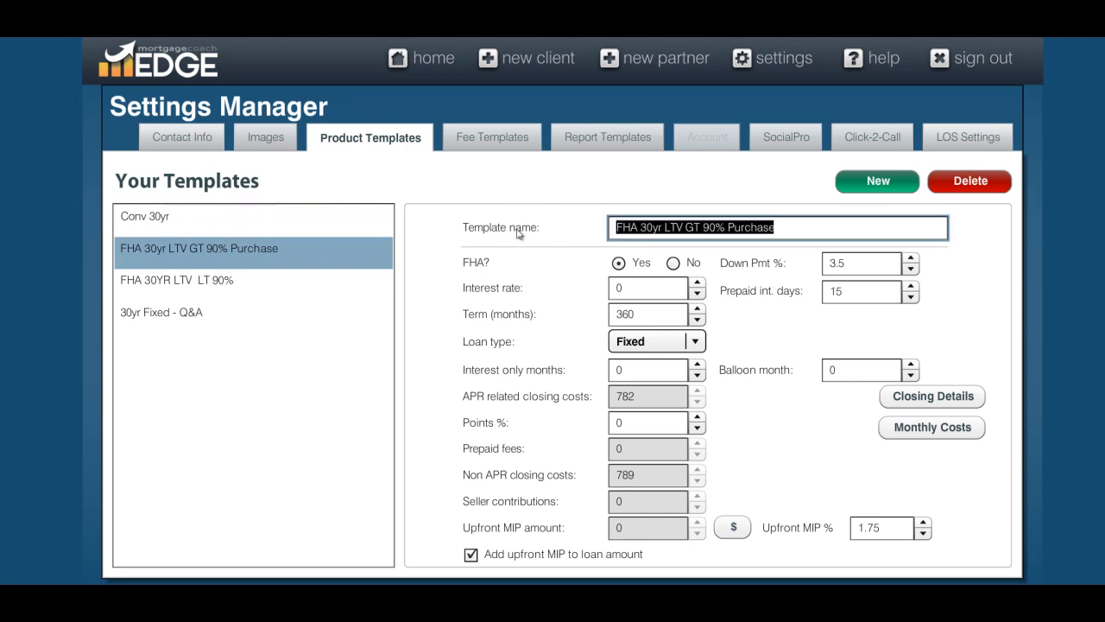
drag(872, 266, 774, 274)
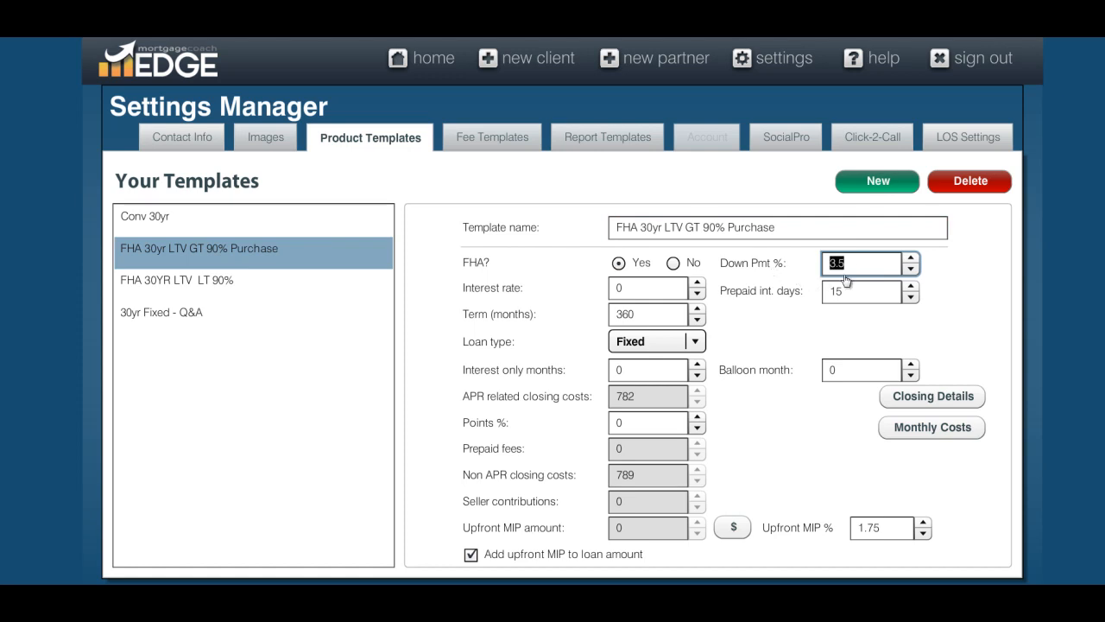
drag(642, 315, 569, 315)
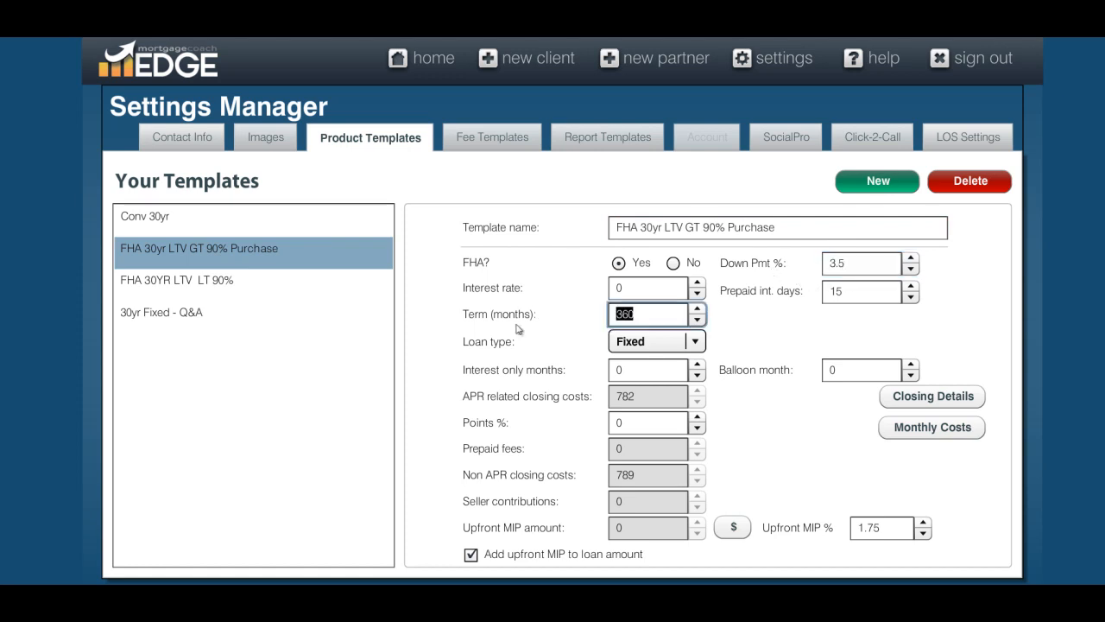
drag(843, 292, 811, 298)
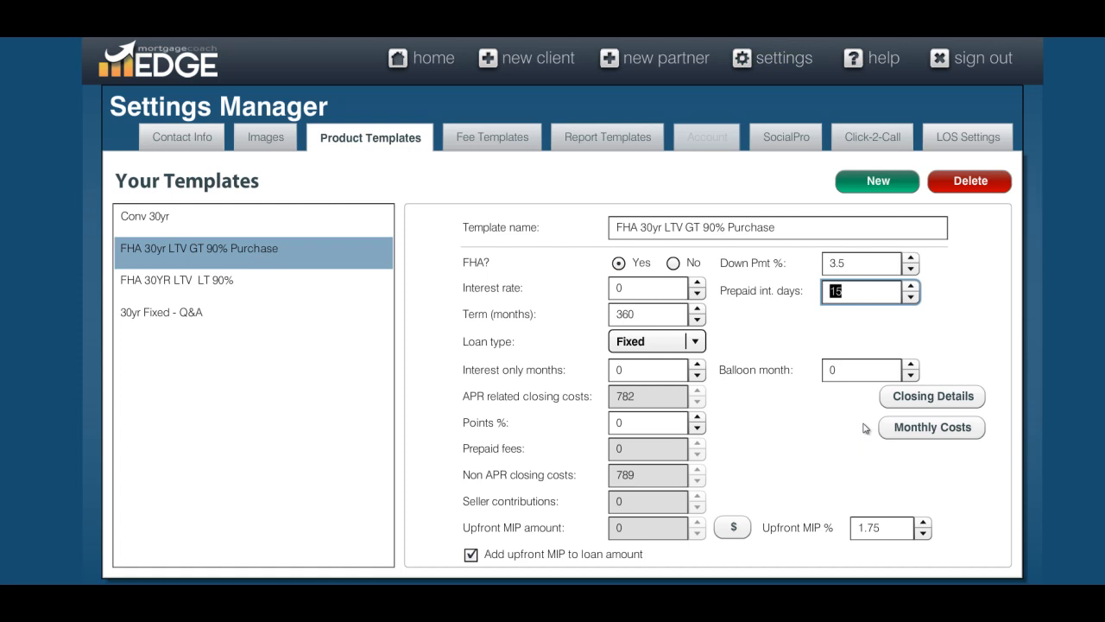
Review the template's monthly costs, including the MI cutoff month, and close them without changes.
click(944, 430)
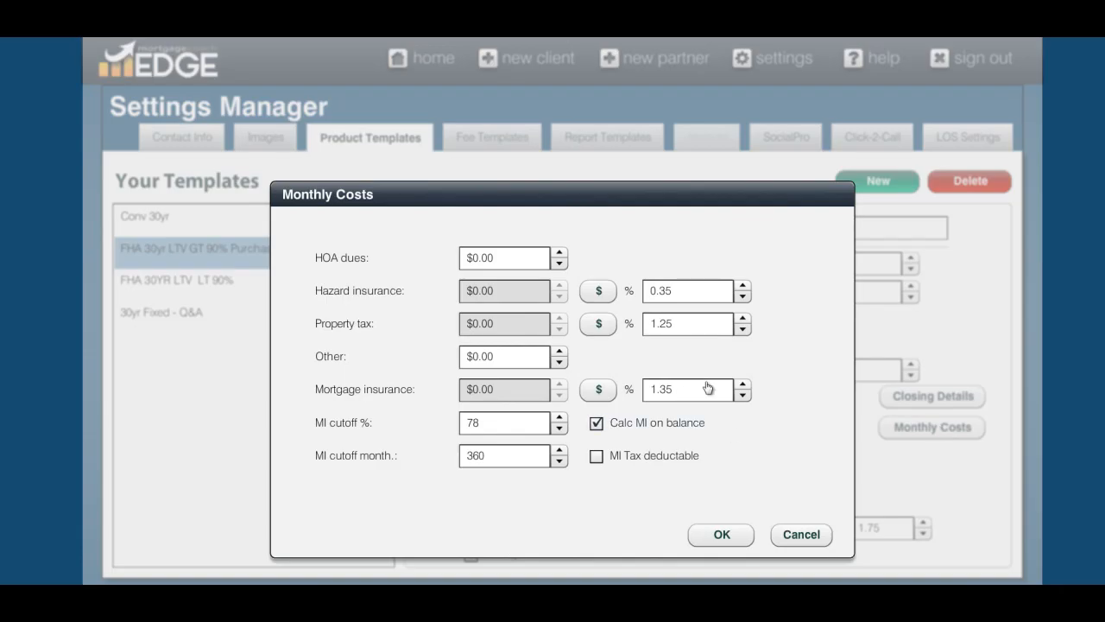
double_click(488, 456)
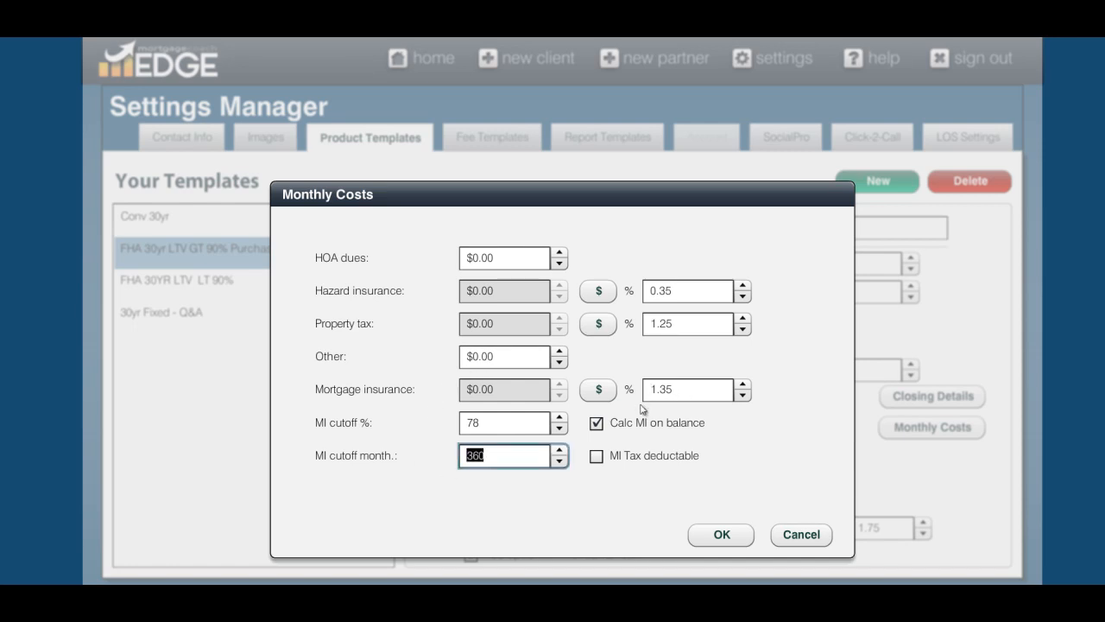
click(799, 534)
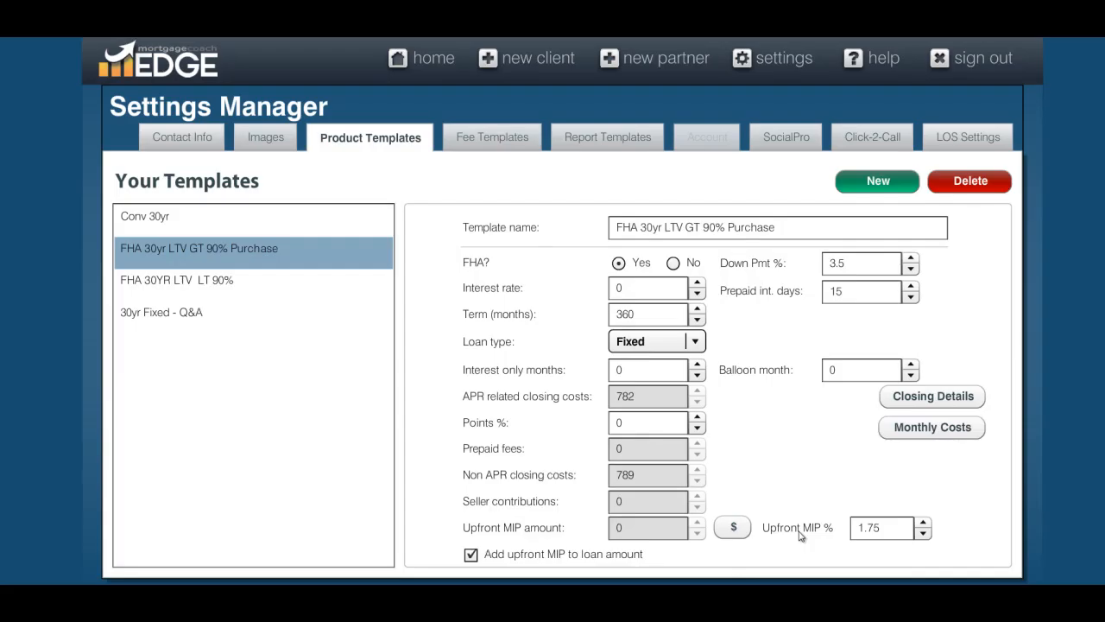